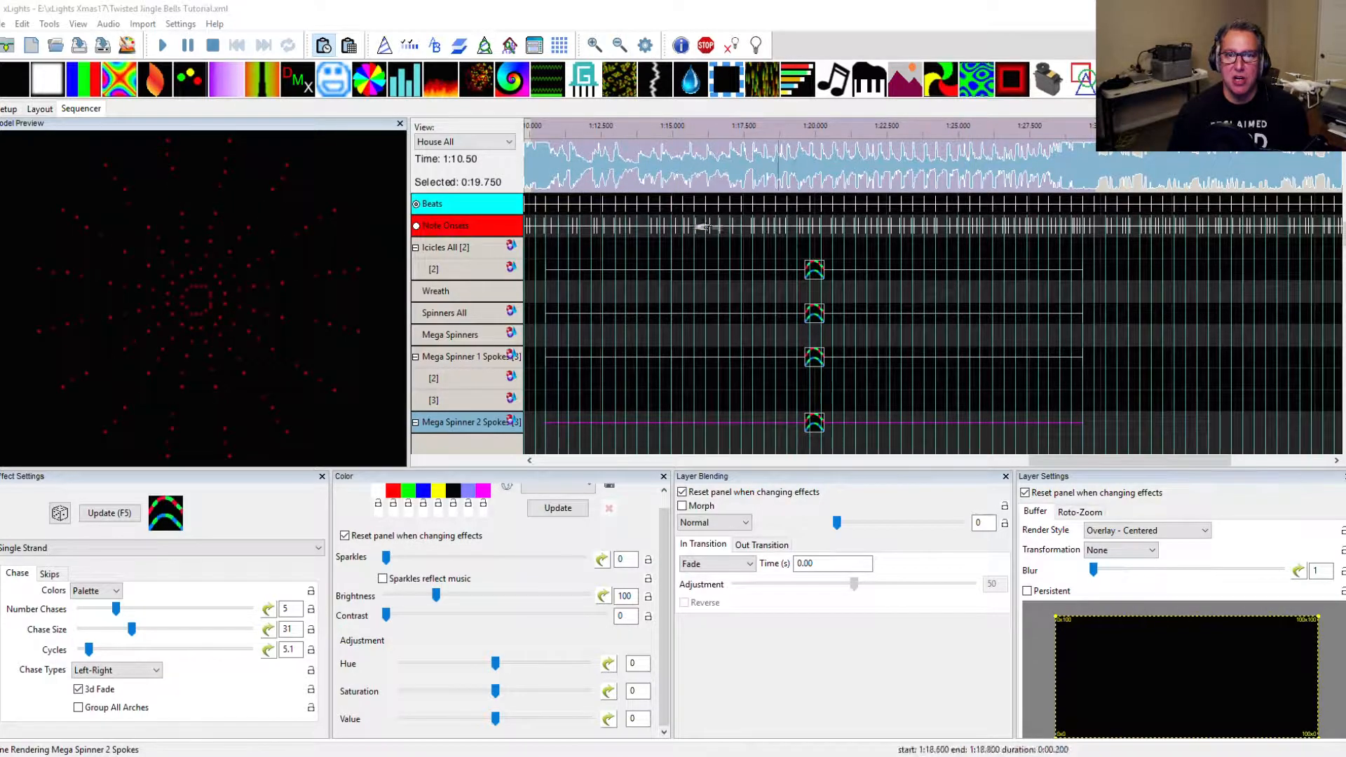
Preview the sequence playback in the Our Home house preview window, stop it, and move the preview out of the way.
{"action": "left_click_drag", "start_coordinate": [919, 756], "coordinate": [625, 212]}
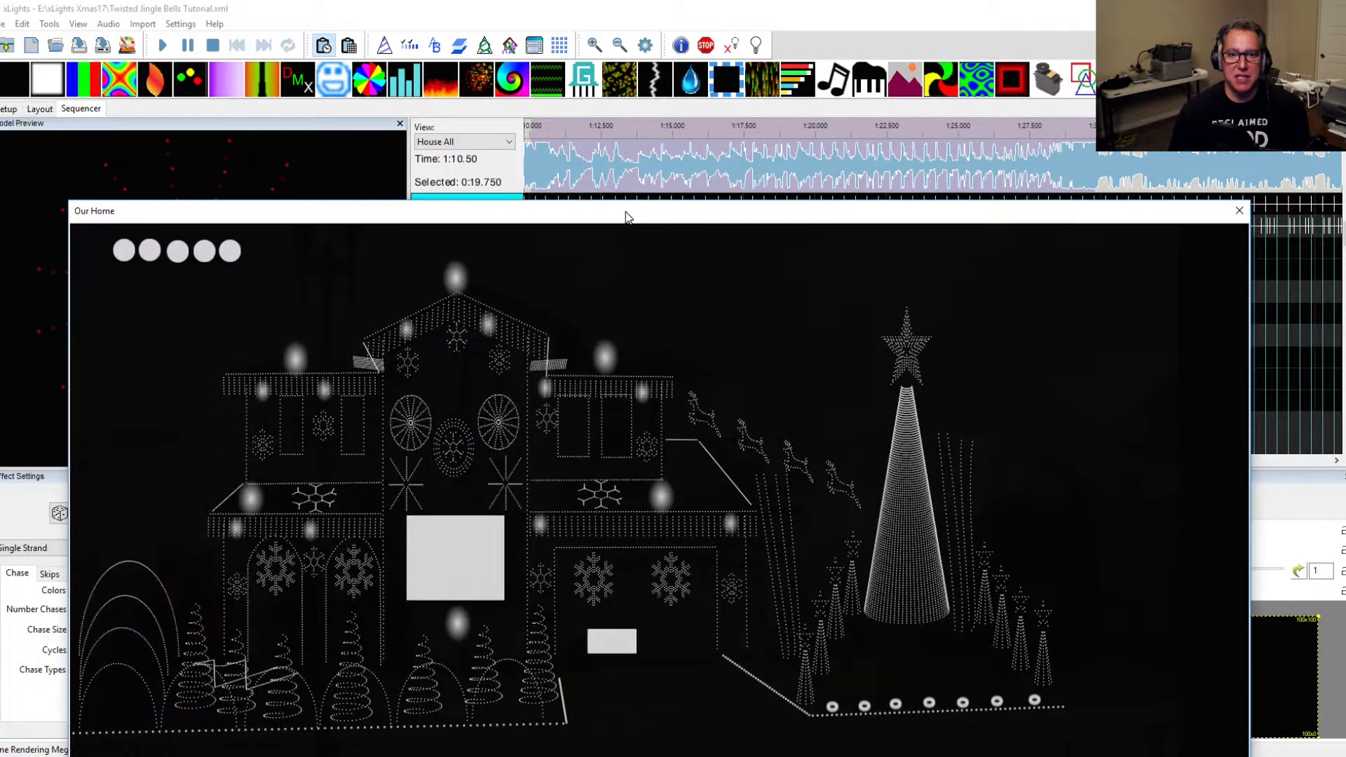
{"action": "left_click", "coordinate": [163, 45]}
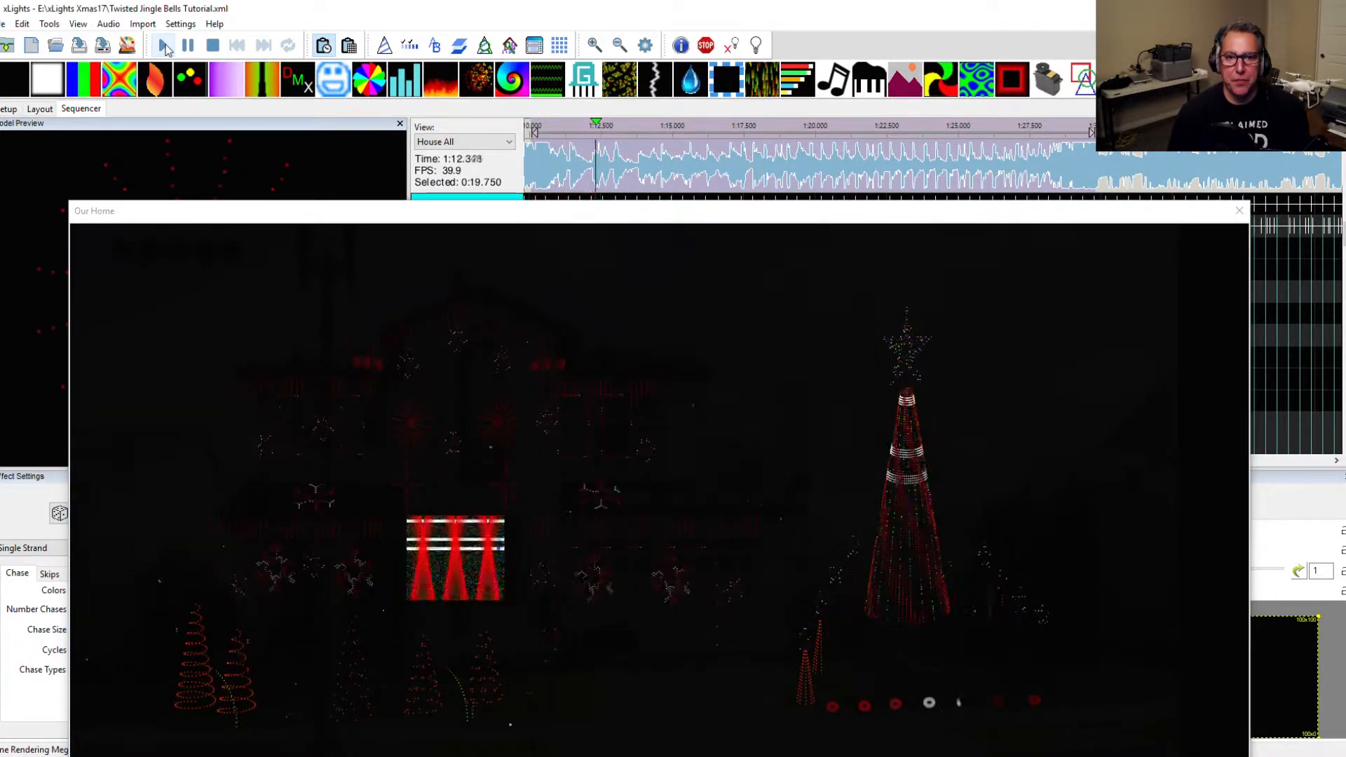
{"action": "left_click", "coordinate": [213, 45]}
{"action": "left_click_drag", "start_coordinate": [604, 219], "coordinate": [1345, 484]}
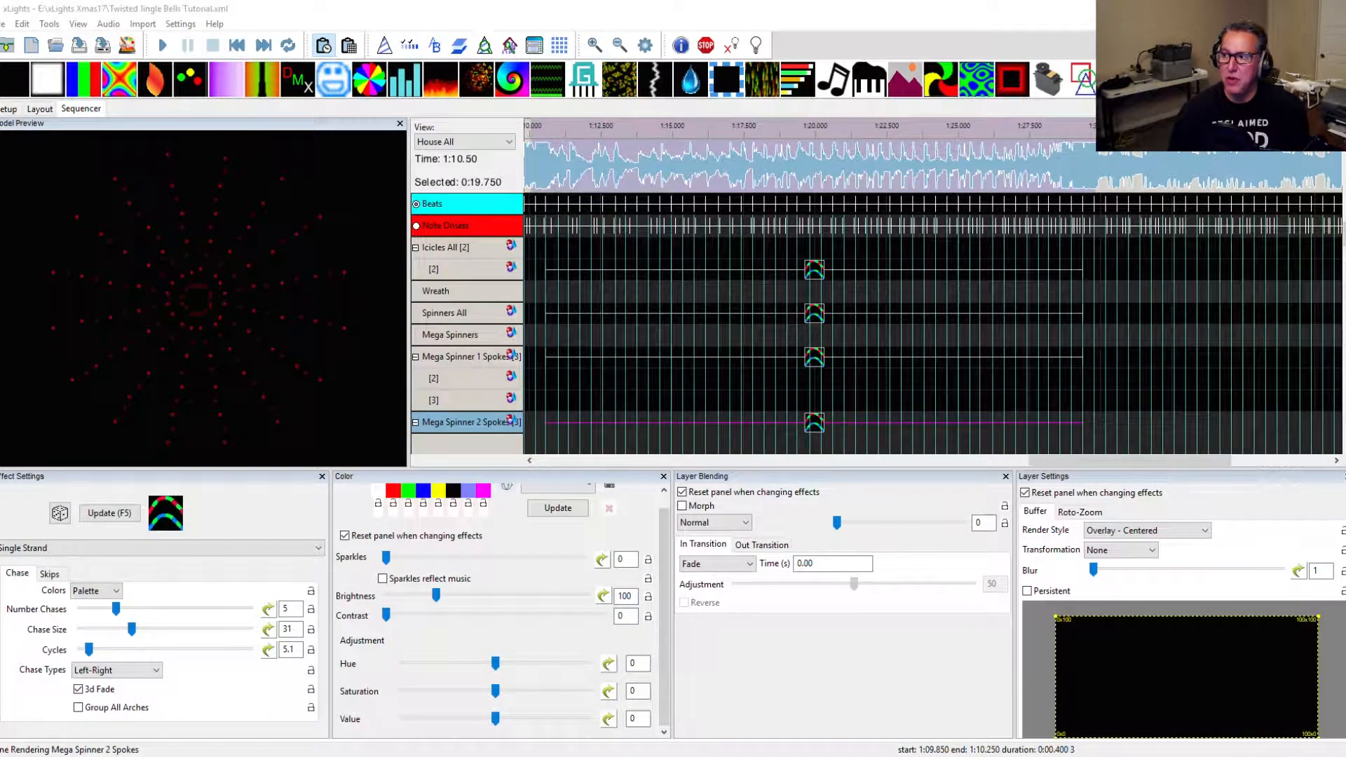
Inspect the Single Strand effects on the Icicles All [2] layer, Spinners All, Mega Spinner 1 Spokes and Mega Spinner 2 Spokes rows.
{"action": "left_click", "coordinate": [813, 273]}
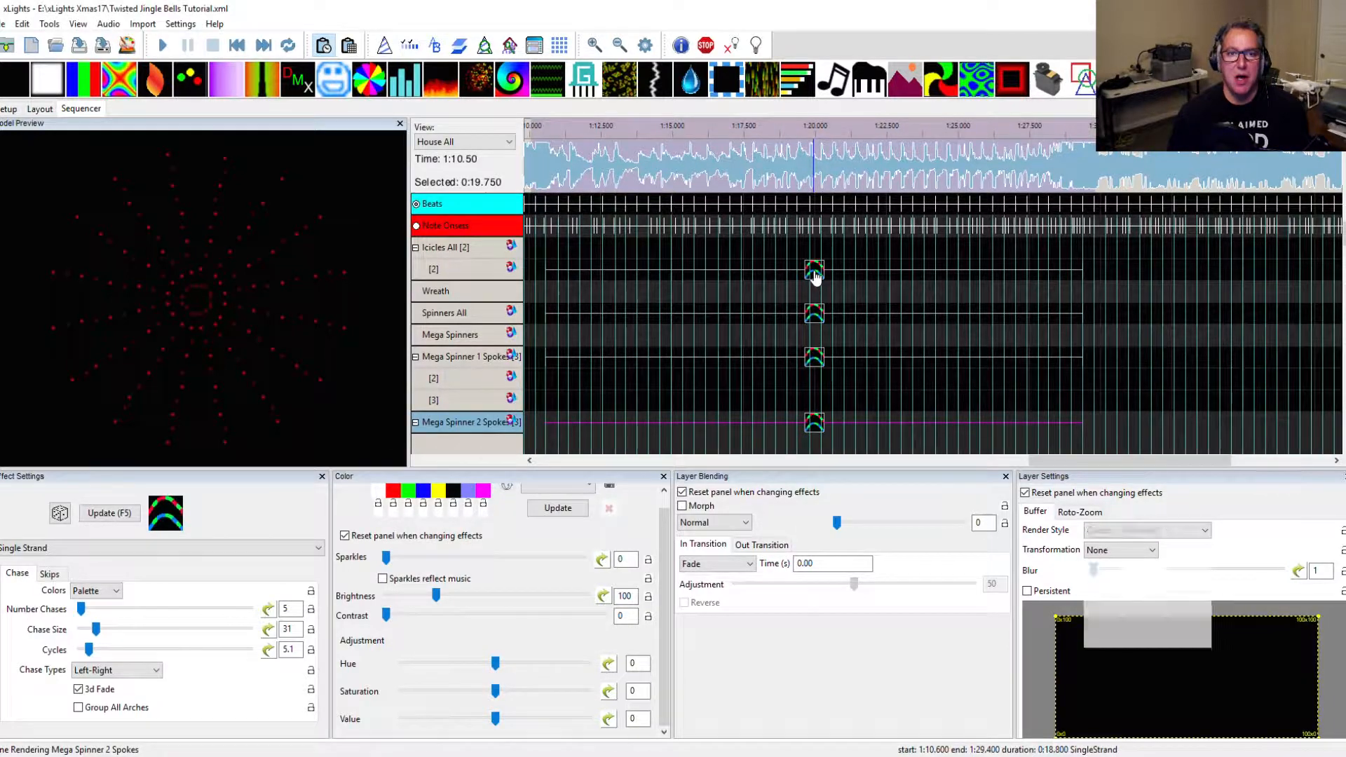
{"action": "left_click", "coordinate": [815, 315]}
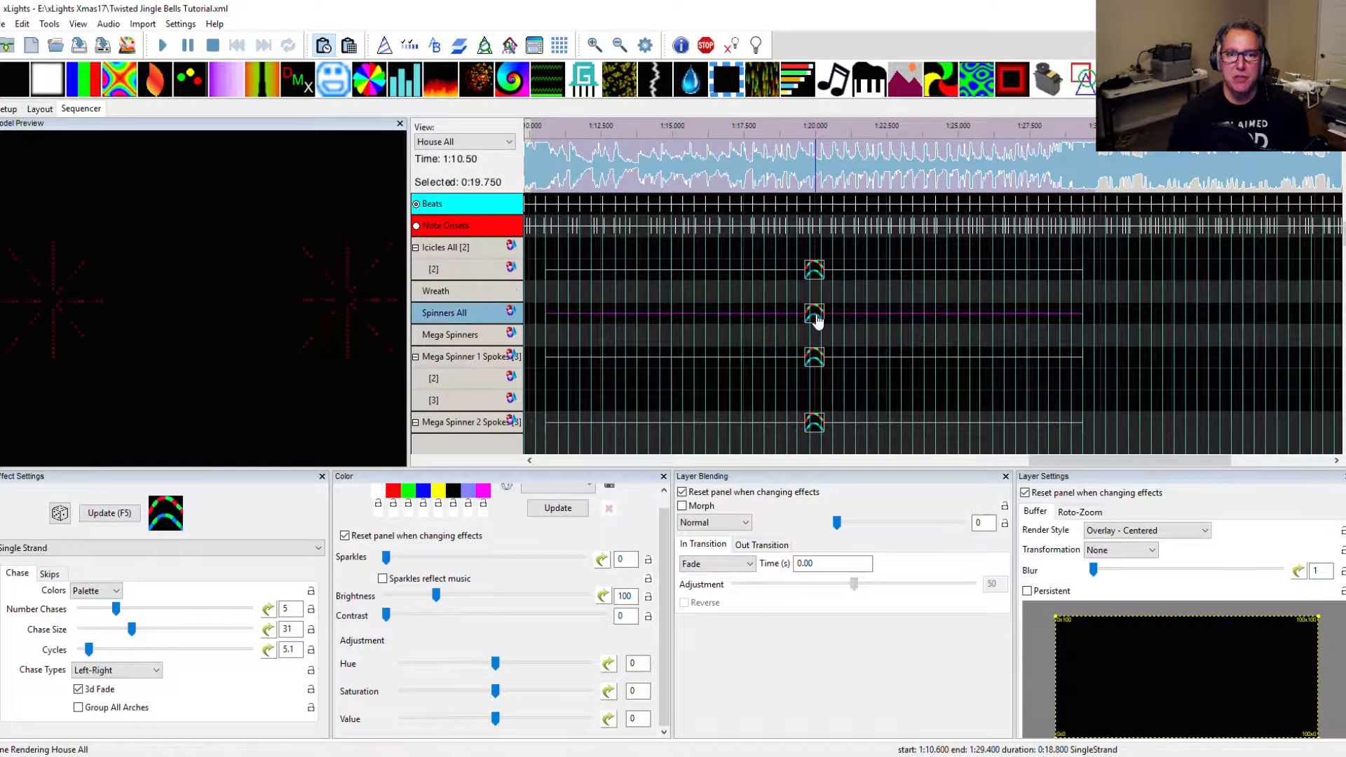
{"action": "left_click", "coordinate": [813, 361]}
{"action": "left_click", "coordinate": [813, 424]}
{"action": "left_click", "coordinate": [814, 275]}
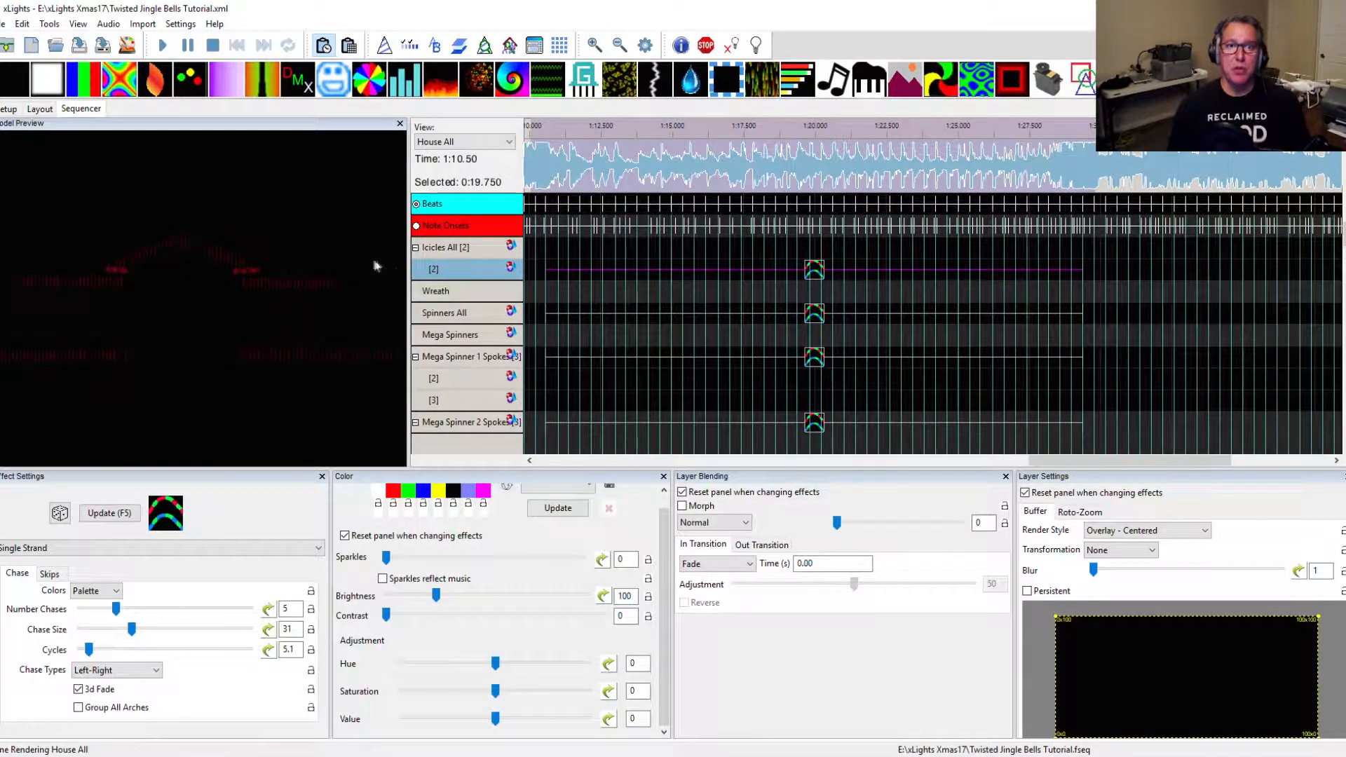
Compare the Note Onsets and Beats timing marks over the effect grid, finishing with only the Beats marks shown.
{"action": "left_click", "coordinate": [416, 226]}
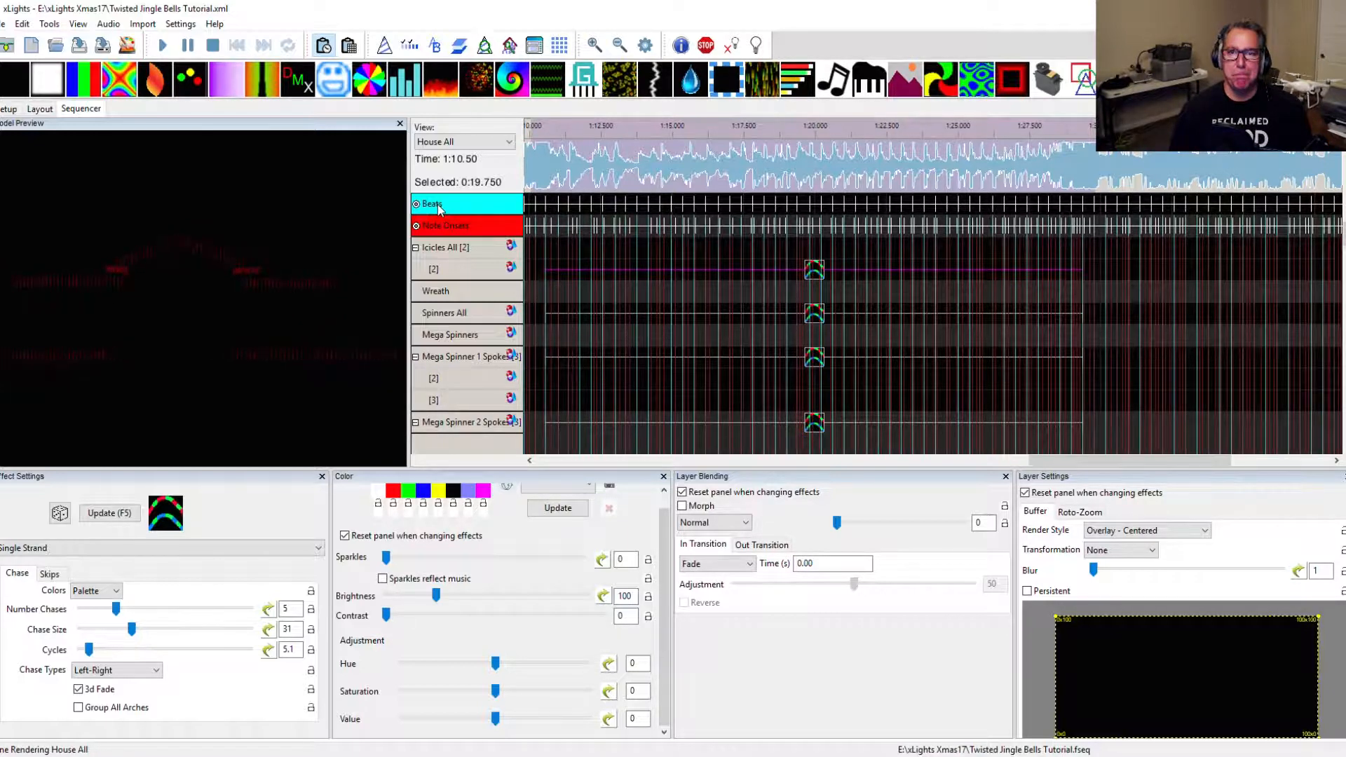
{"action": "left_click", "coordinate": [416, 226]}
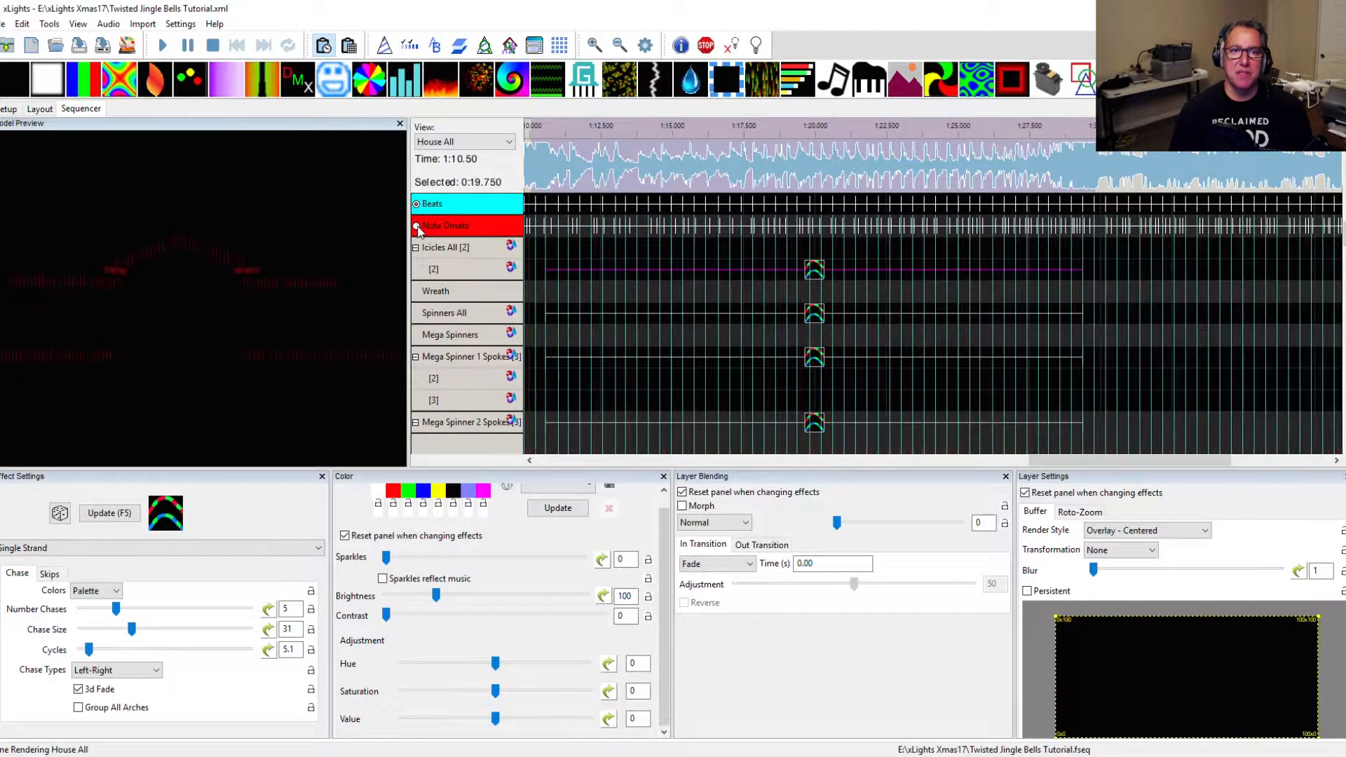
{"action": "left_click", "coordinate": [417, 226]}
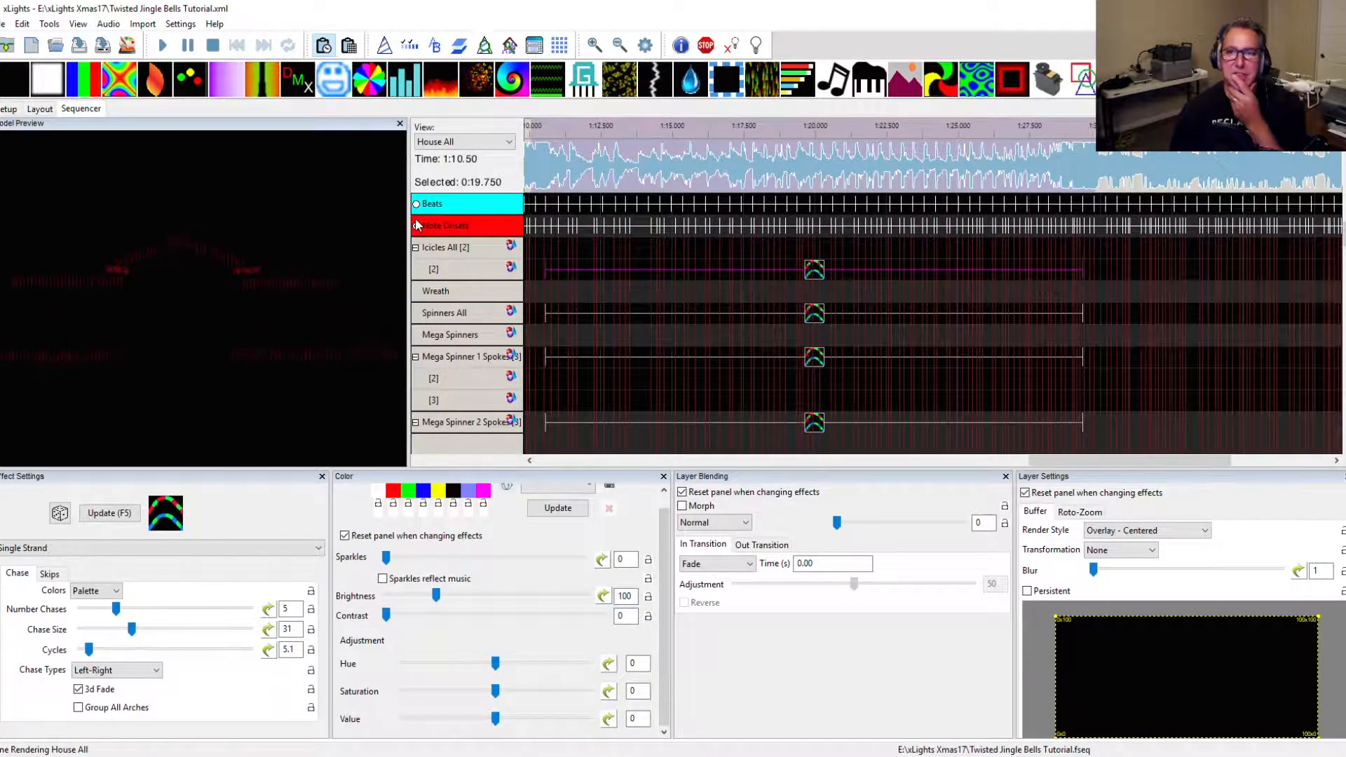
{"action": "left_click", "coordinate": [416, 204]}
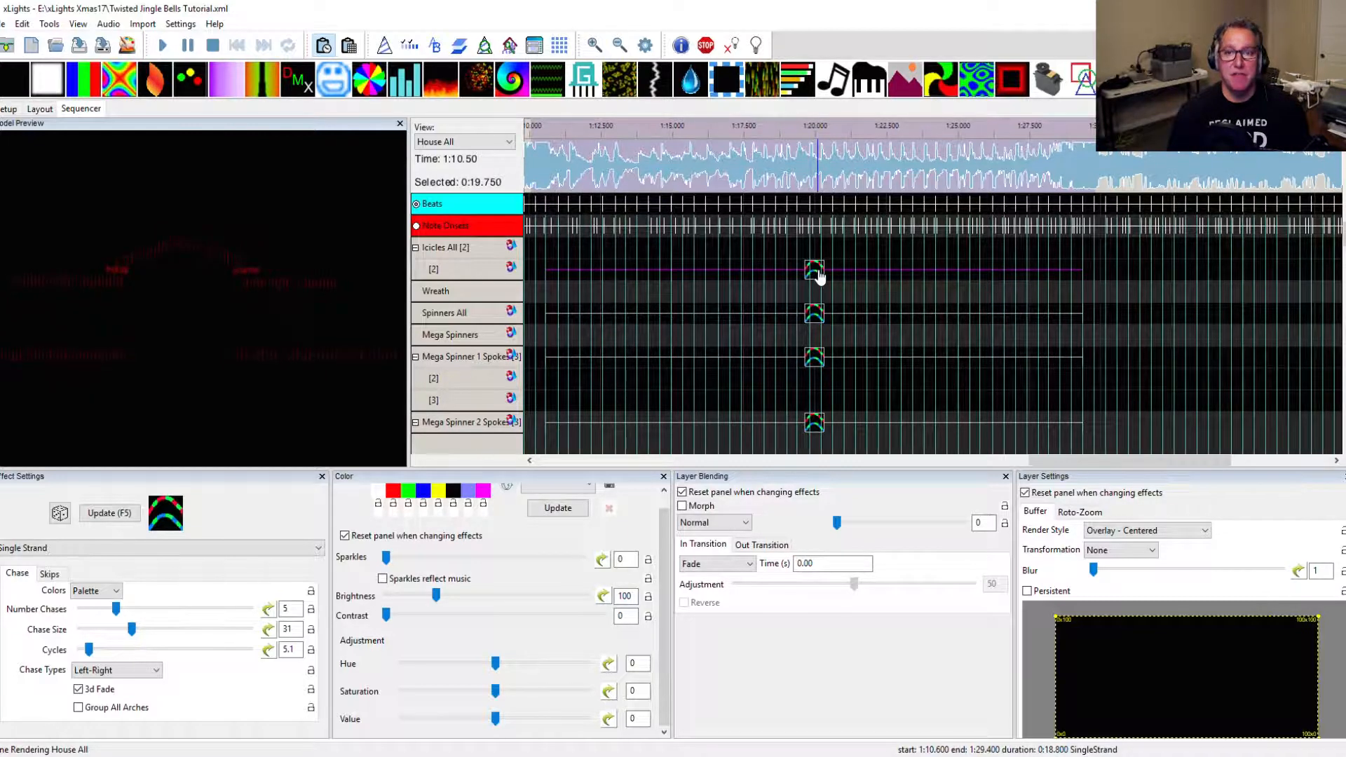
Select the Single Strand effects on the icicles, spinners and both mega spinner spokes rows together and open Bulk Edit for Hue.
{"action": "left_click", "coordinate": [813, 315]}
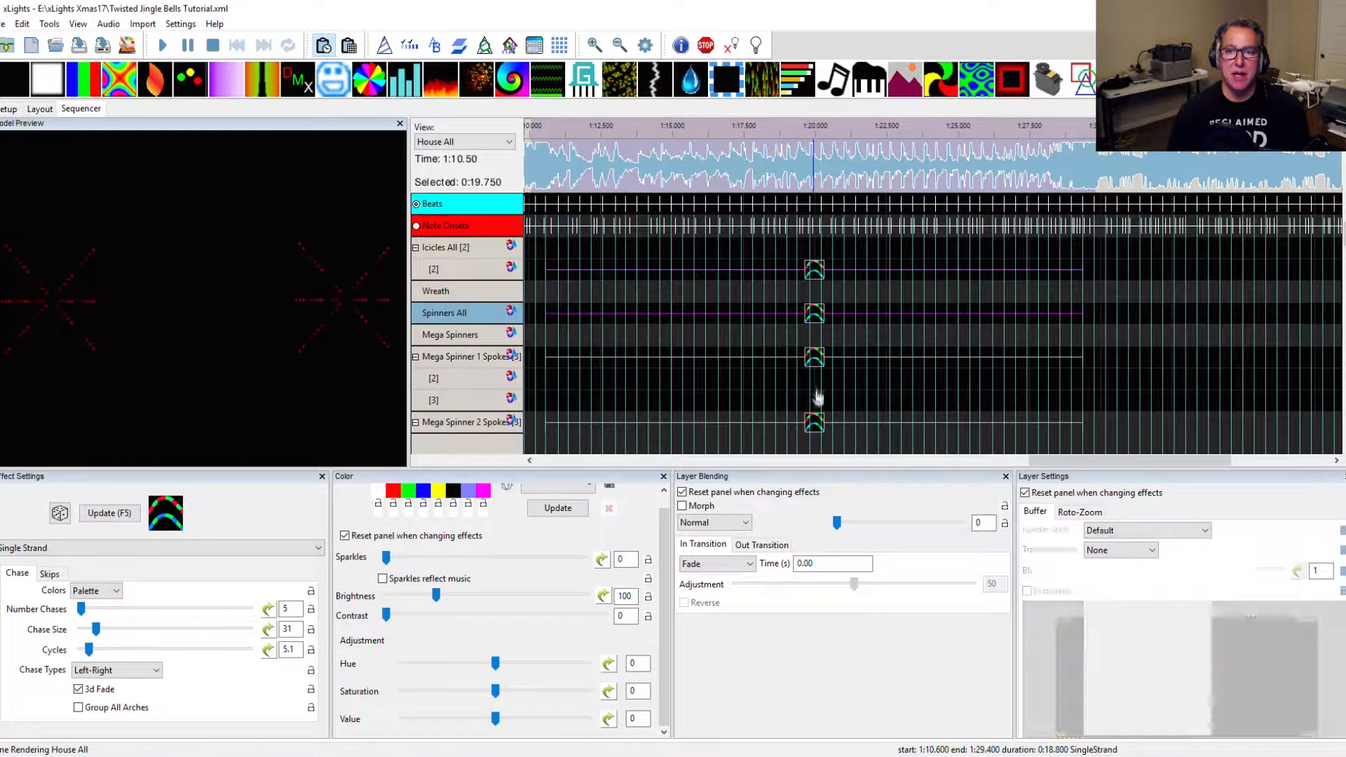
{"action": "left_click", "coordinate": [813, 357]}
{"action": "left_click", "coordinate": [813, 424]}
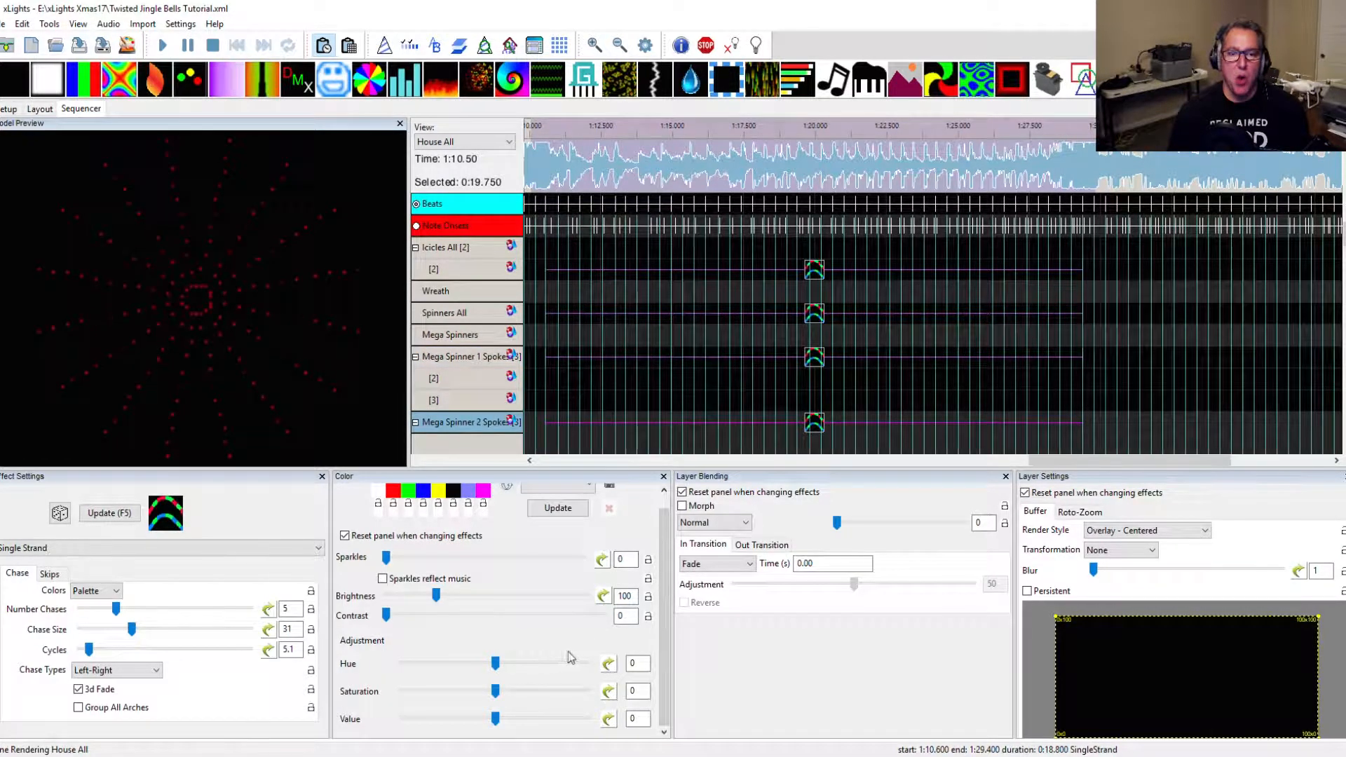
{"action": "right_click", "coordinate": [612, 666]}
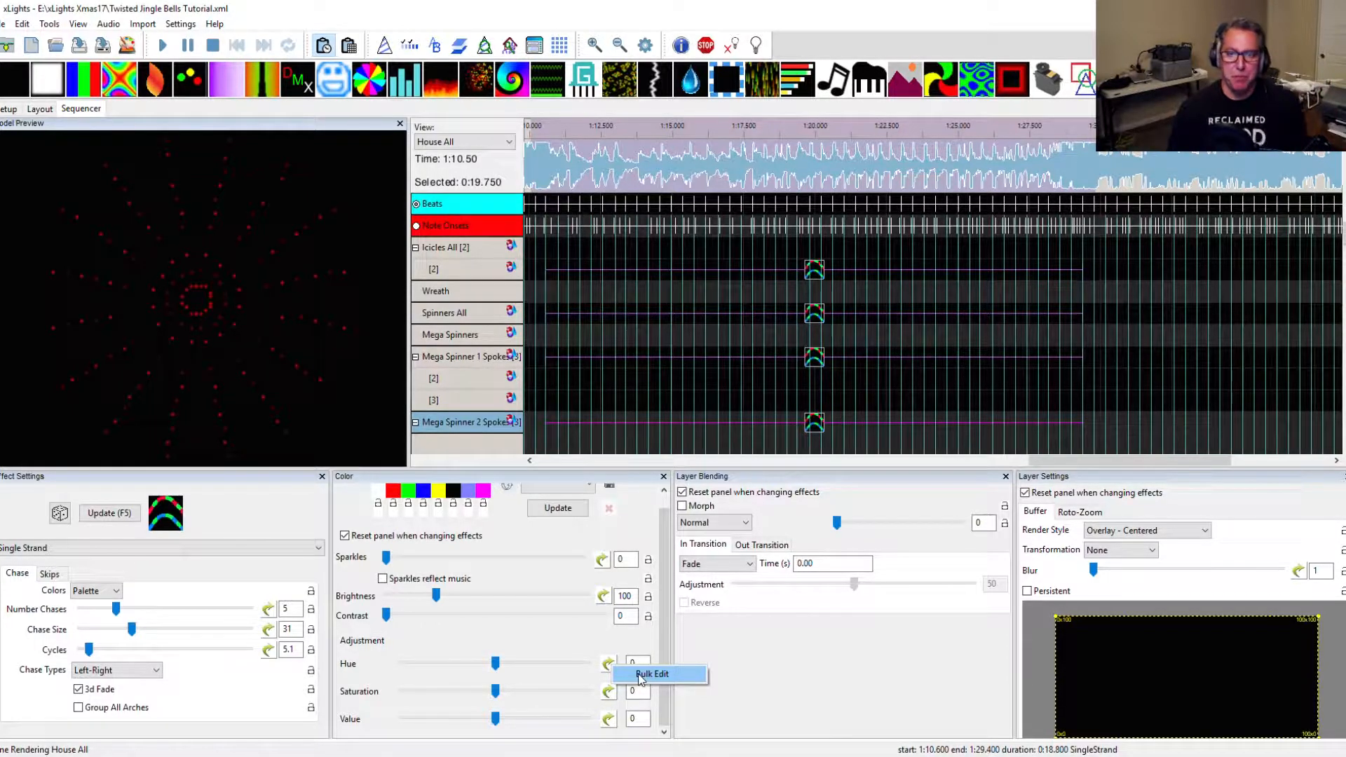
{"action": "left_click", "coordinate": [639, 675]}
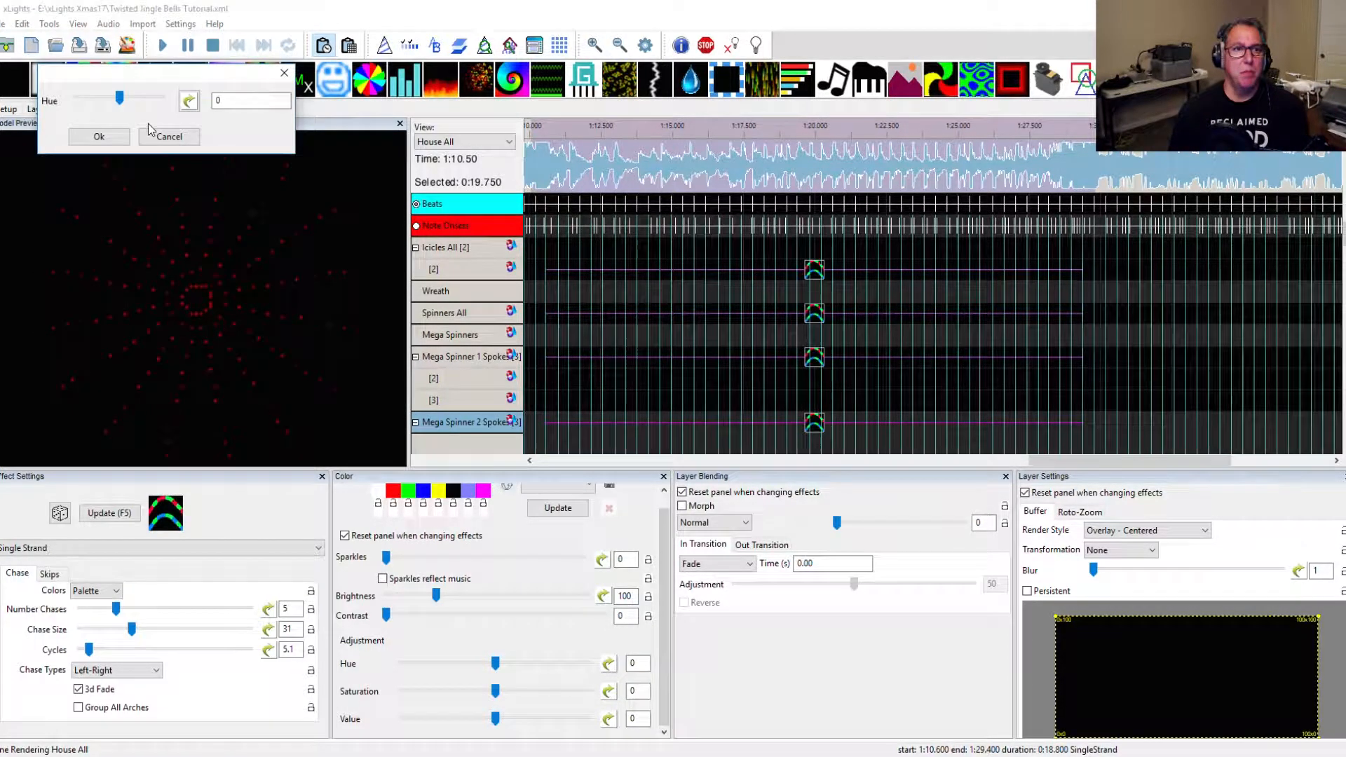
Open the Hue value curve editor, enlarge it, and set the curve type to Custom.
{"action": "left_click", "coordinate": [188, 102]}
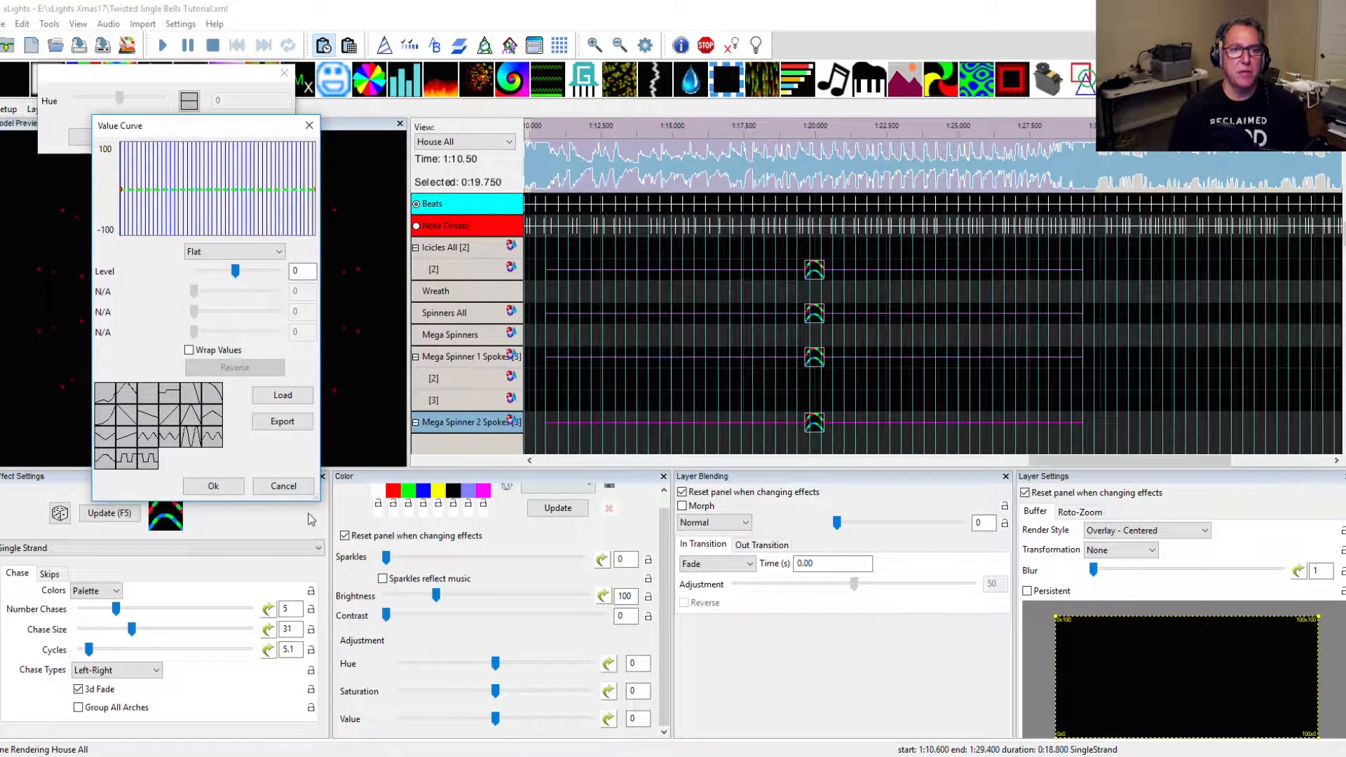
{"action": "left_click_drag", "start_coordinate": [313, 496], "coordinate": [1034, 635]}
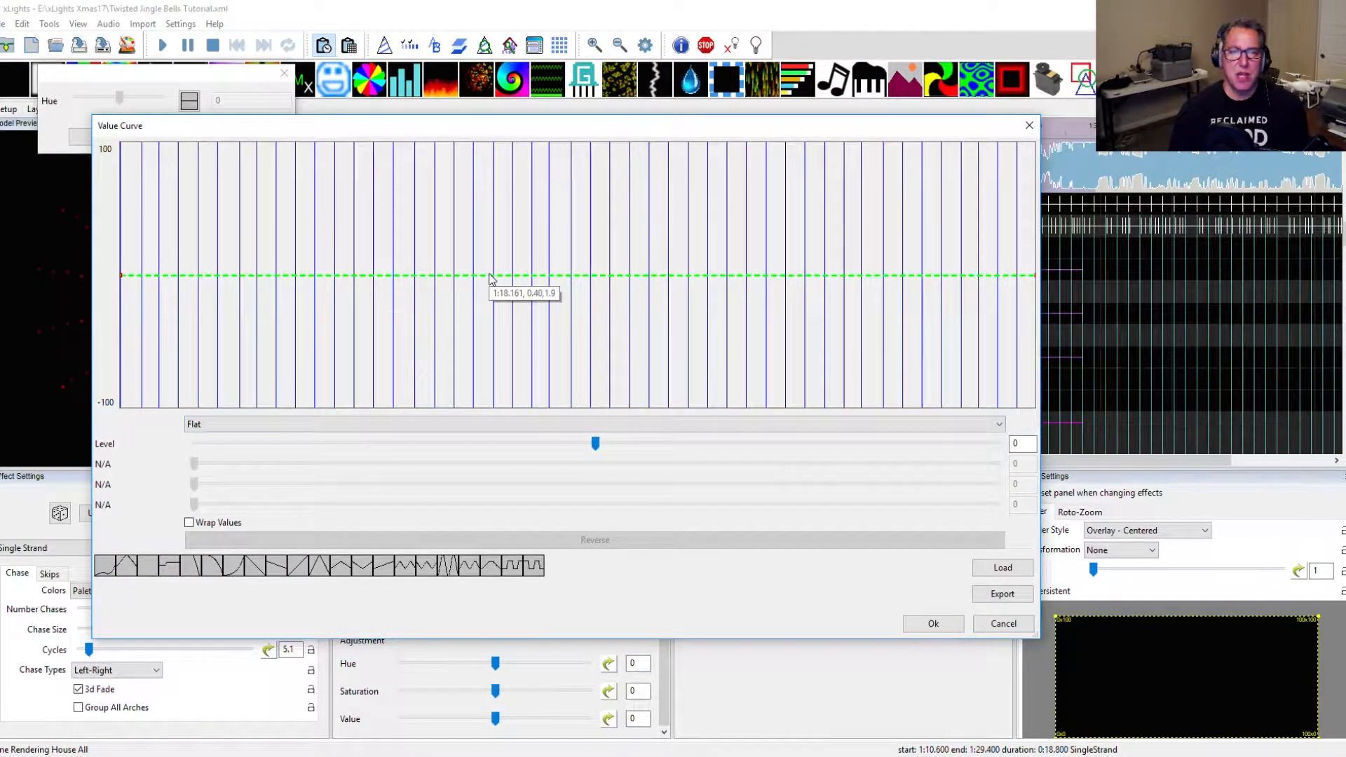
{"action": "left_click", "coordinate": [381, 424]}
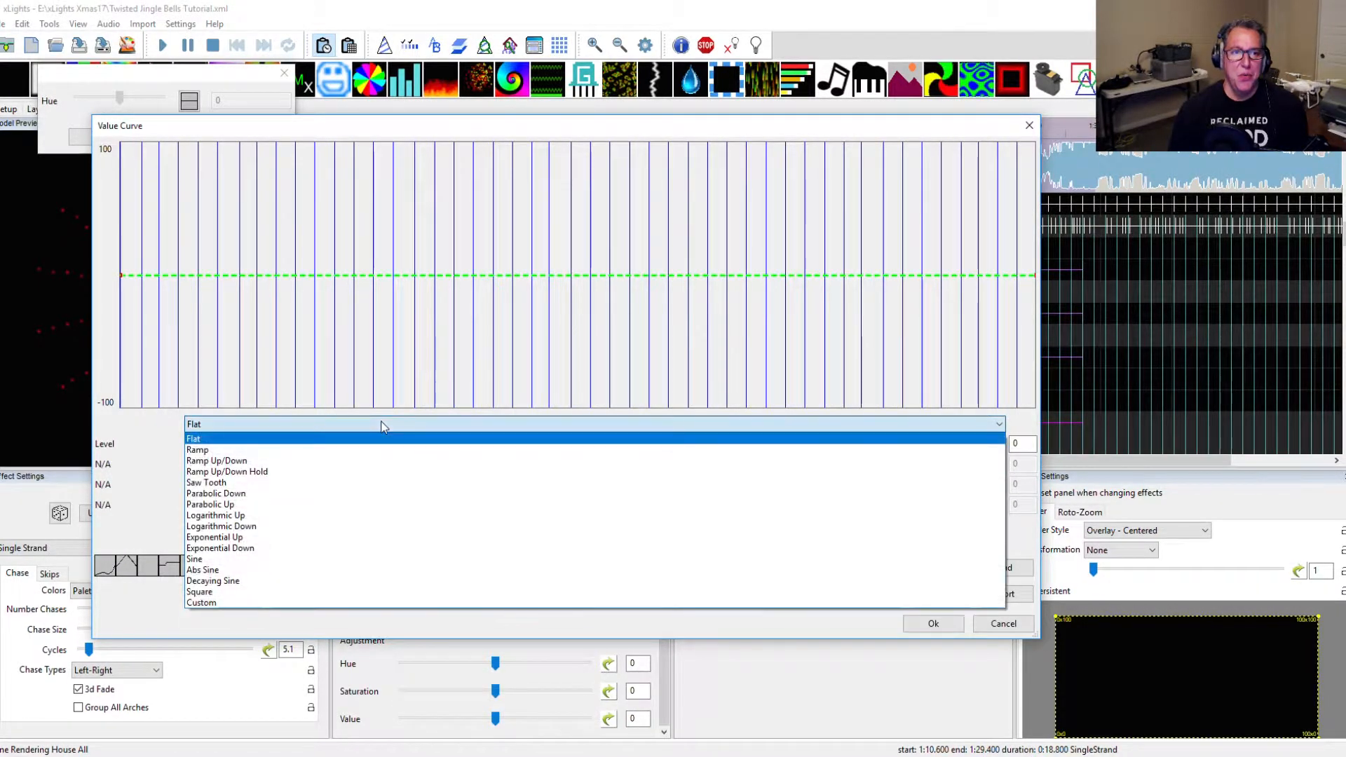
{"action": "left_click", "coordinate": [363, 601]}
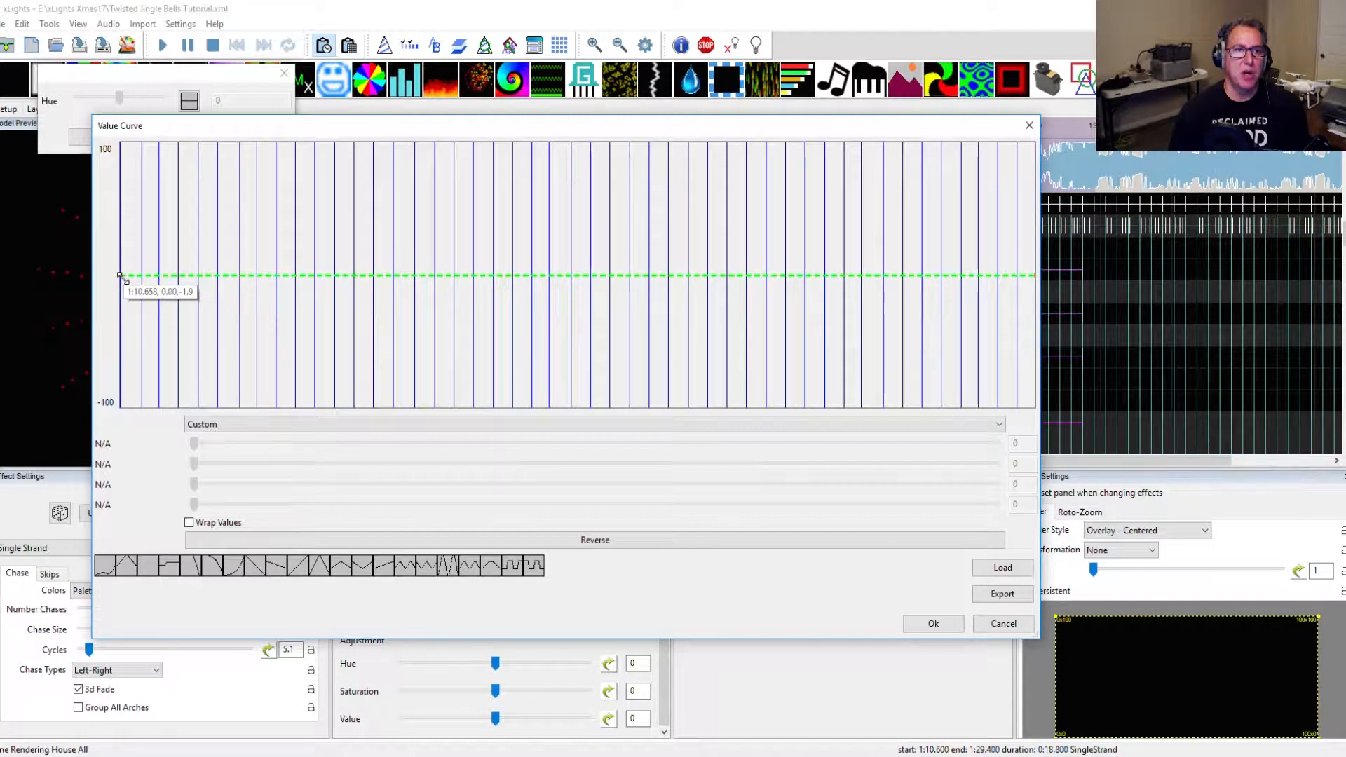
Raise the Hue curve's start point above zero and add beat-aligned points forming a dip, a high peak and a second dip.
{"action": "left_click_drag", "start_coordinate": [122, 274], "coordinate": [122, 219]}
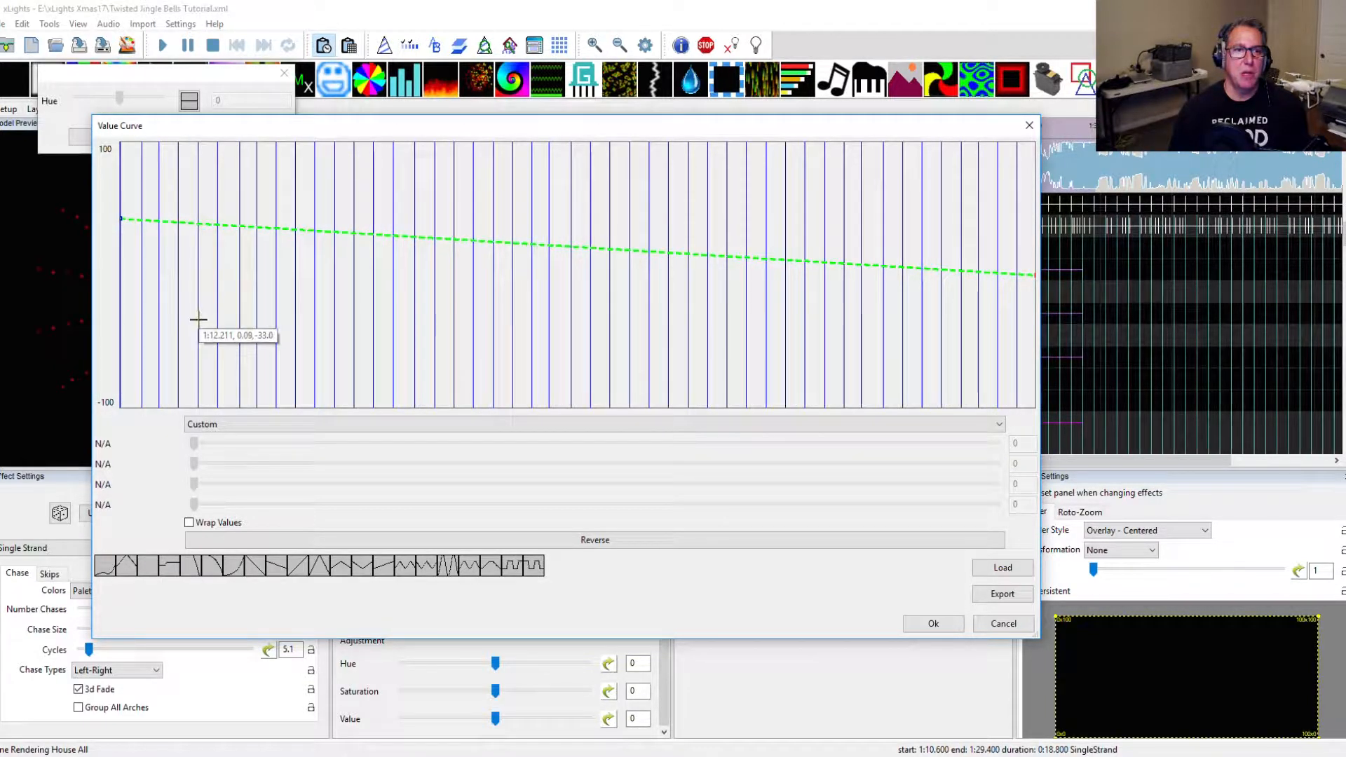
{"action": "left_click", "coordinate": [198, 372]}
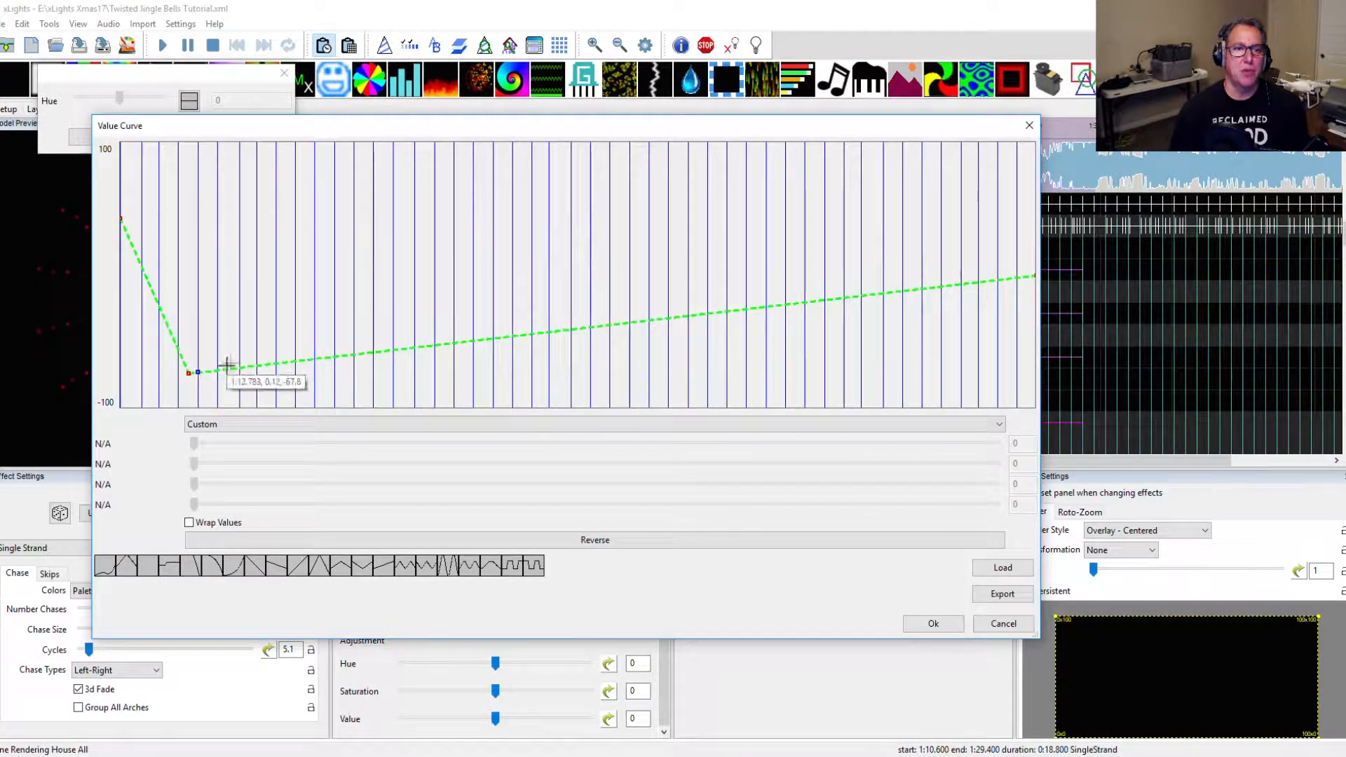
{"action": "left_click", "coordinate": [275, 283]}
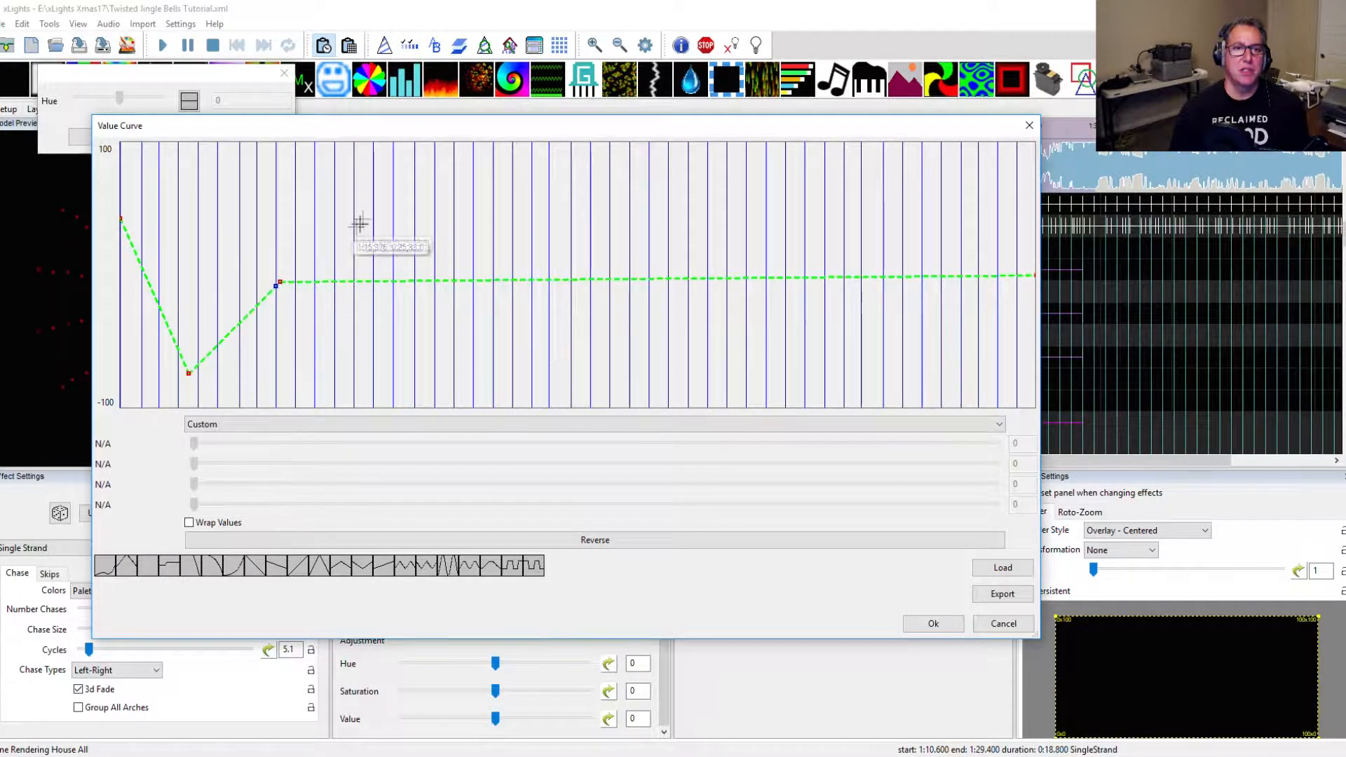
{"action": "left_click", "coordinate": [354, 196]}
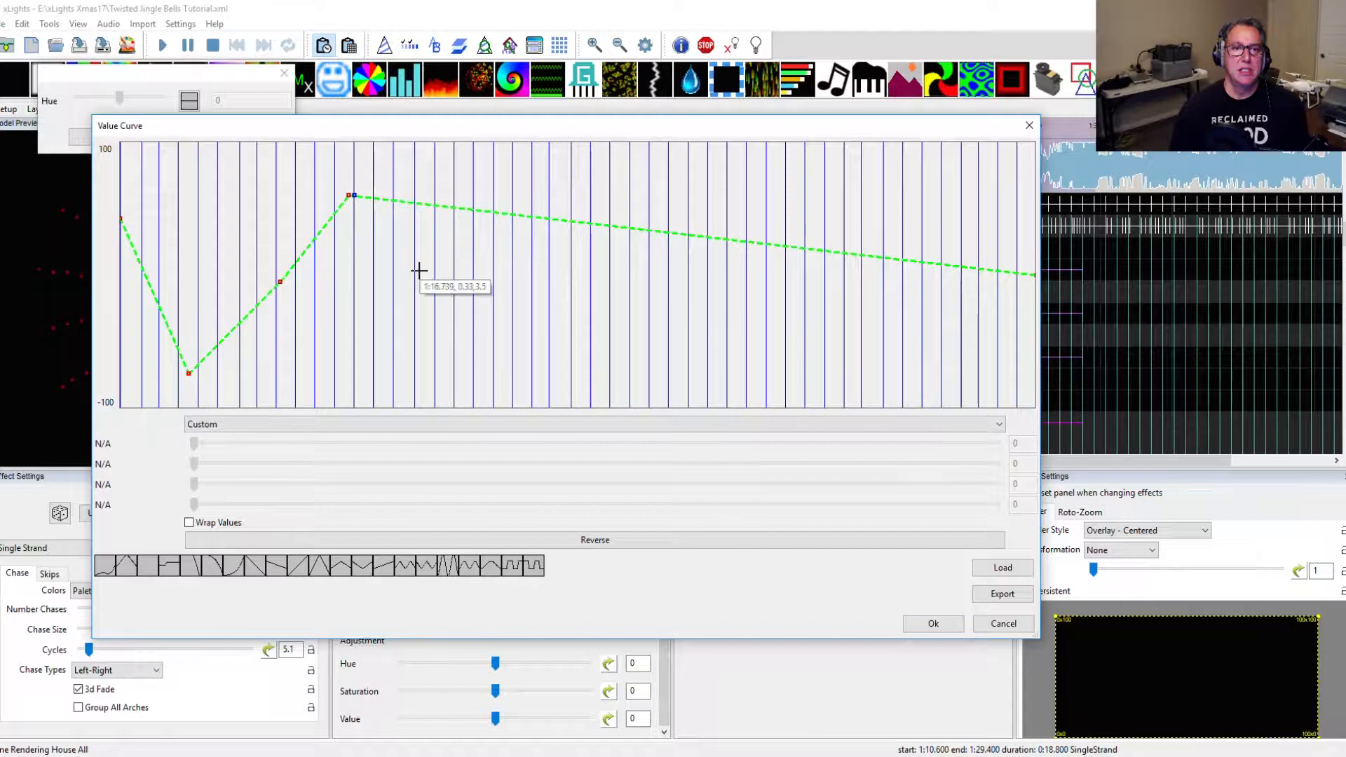
{"action": "left_click", "coordinate": [437, 314]}
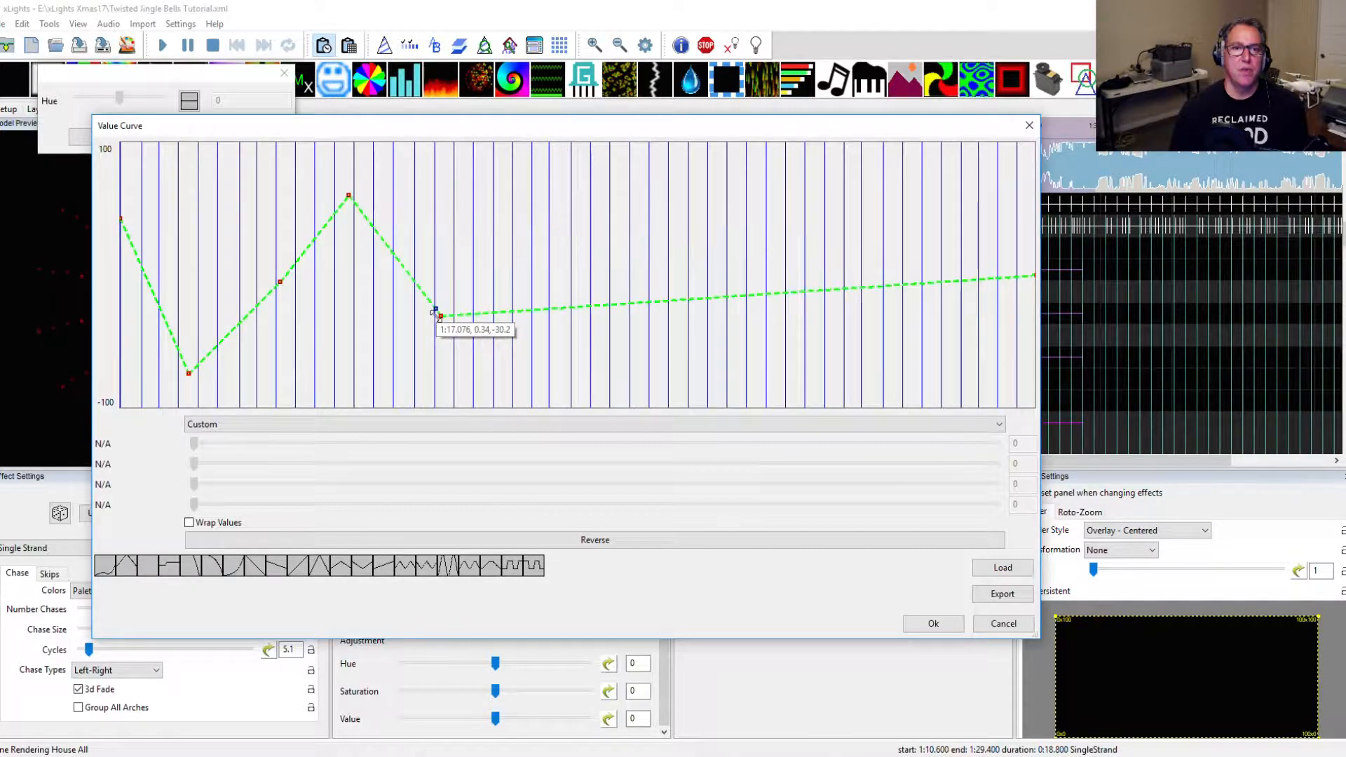
{"action": "left_click", "coordinate": [512, 386]}
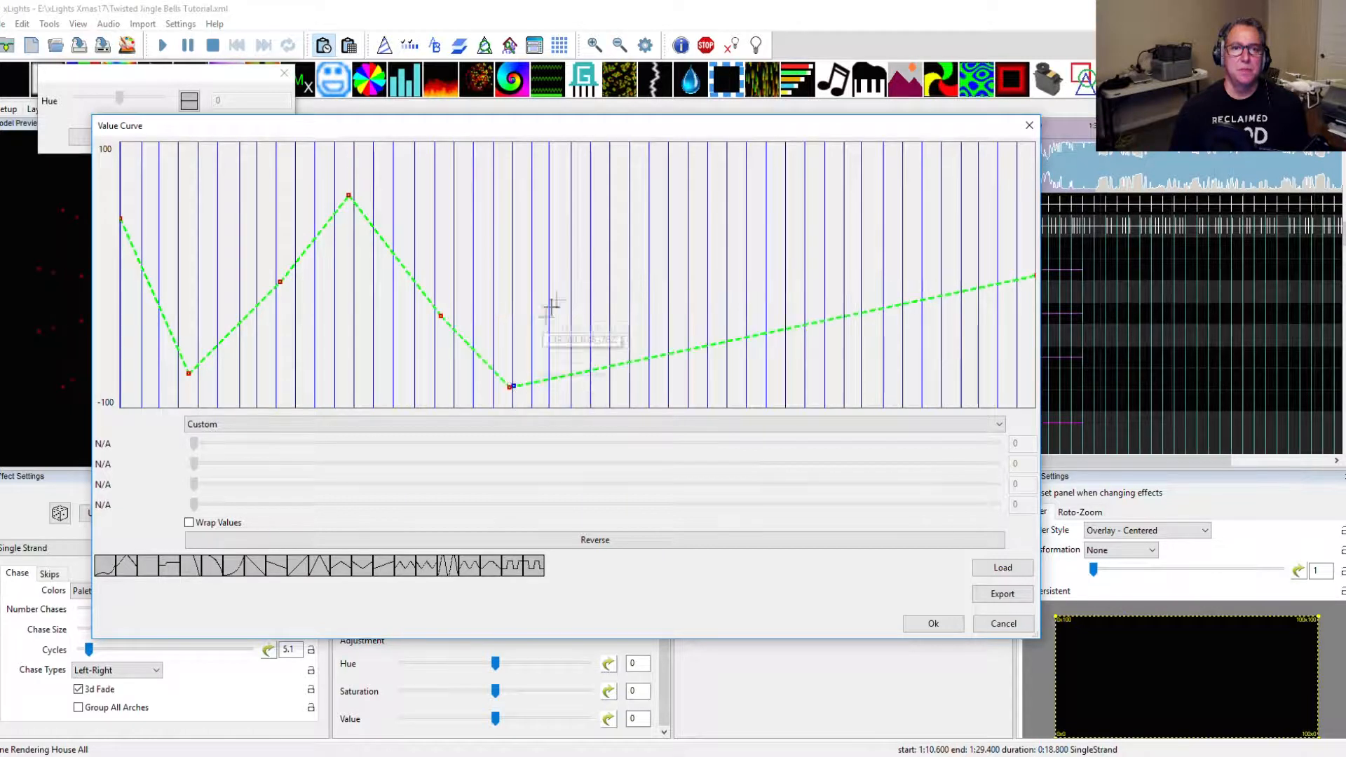
Continue the Hue zigzag with three more peaks, lower the end point to near -100, and apply the curve to all selected effects.
{"action": "left_click", "coordinate": [599, 210]}
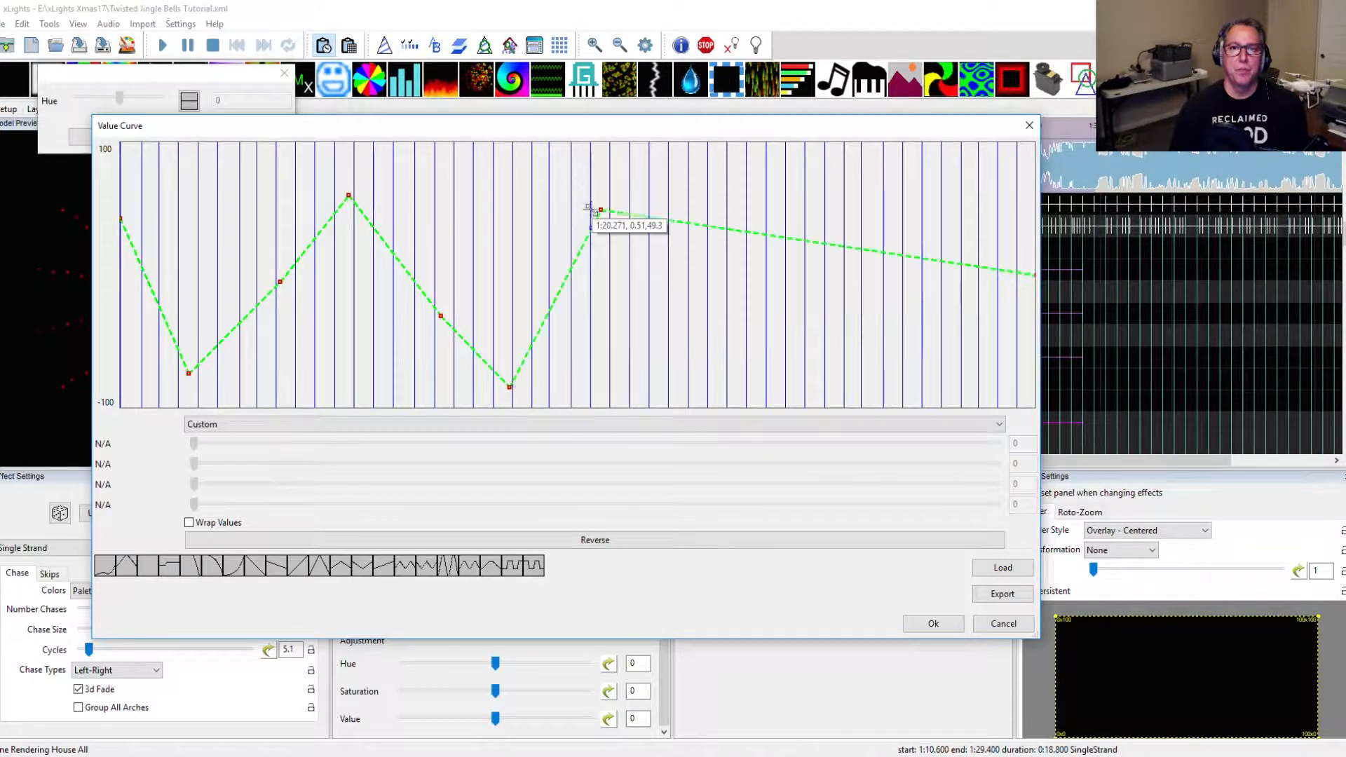
{"action": "left_click", "coordinate": [669, 376]}
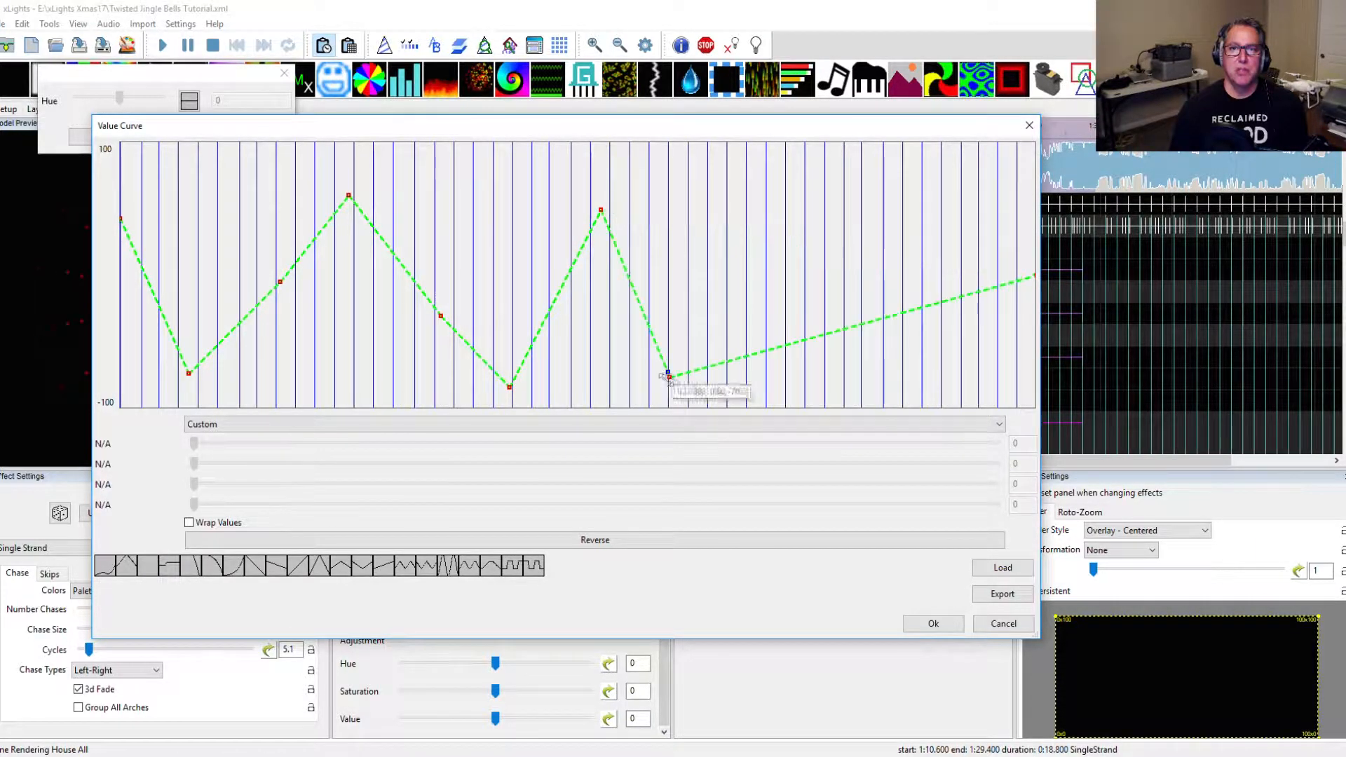
{"action": "left_click", "coordinate": [744, 288]}
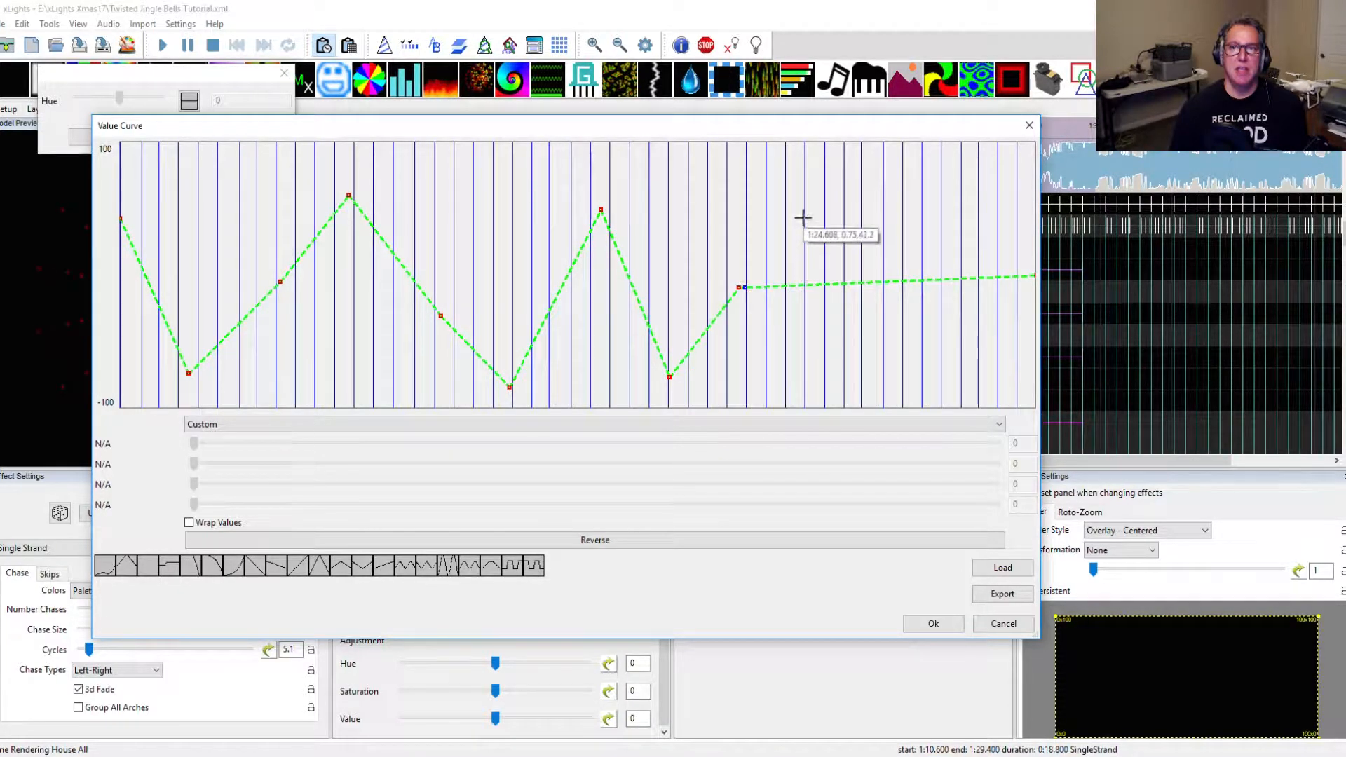
{"action": "left_click", "coordinate": [826, 211]}
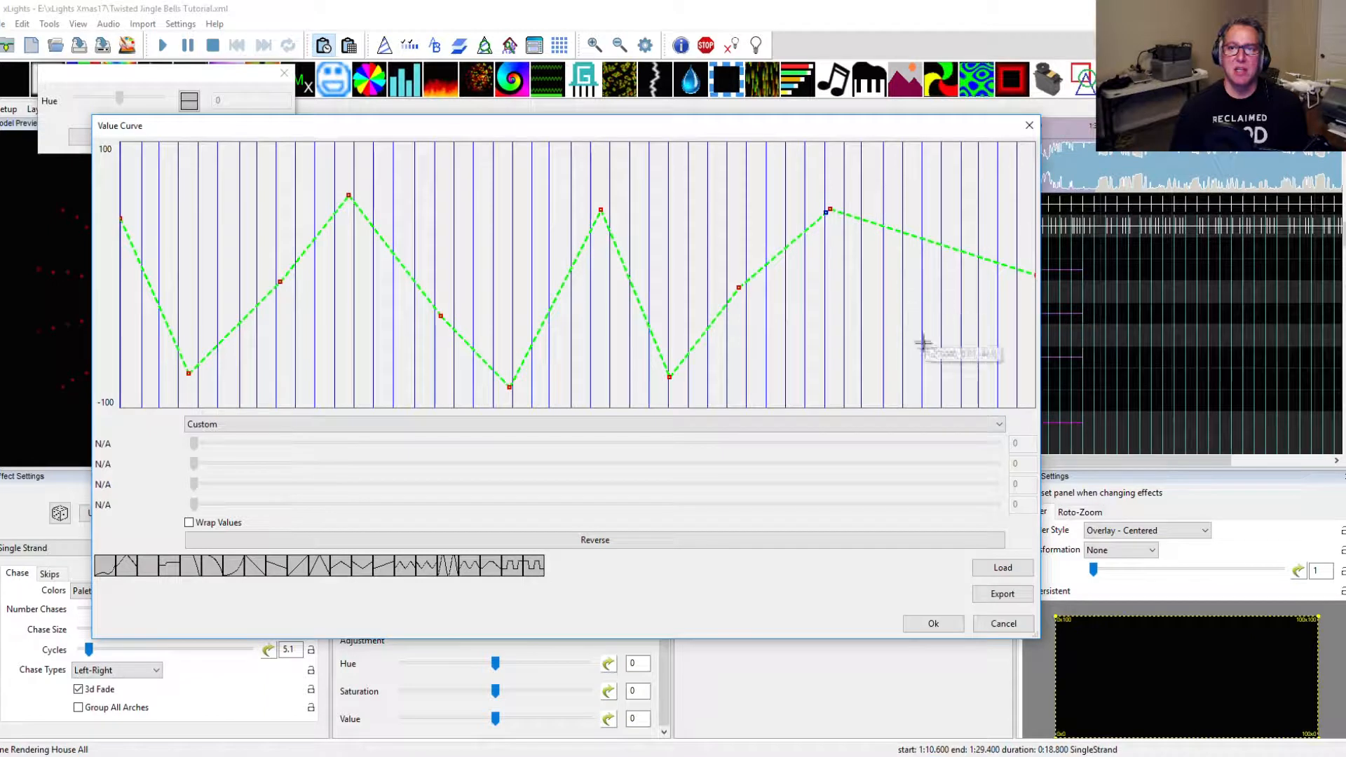
{"action": "left_click", "coordinate": [901, 395]}
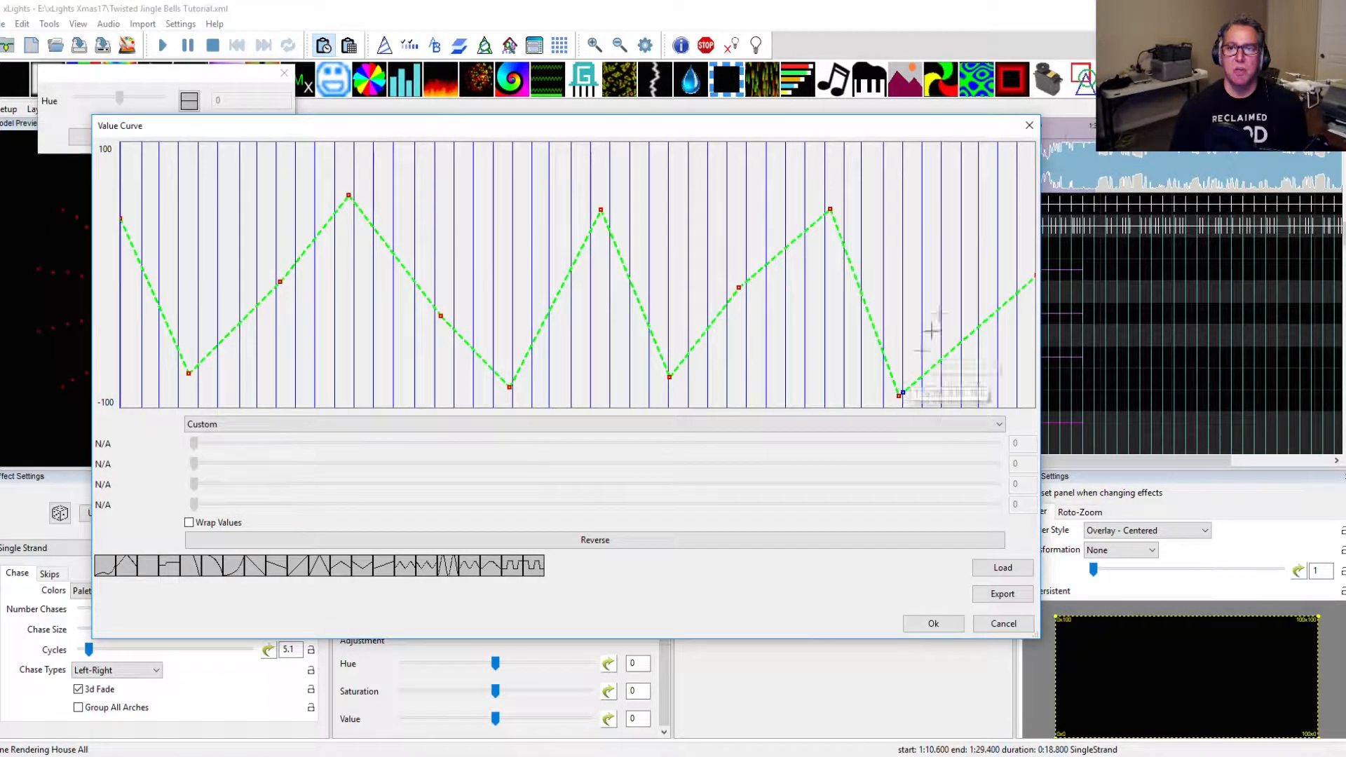
{"action": "left_click", "coordinate": [966, 159]}
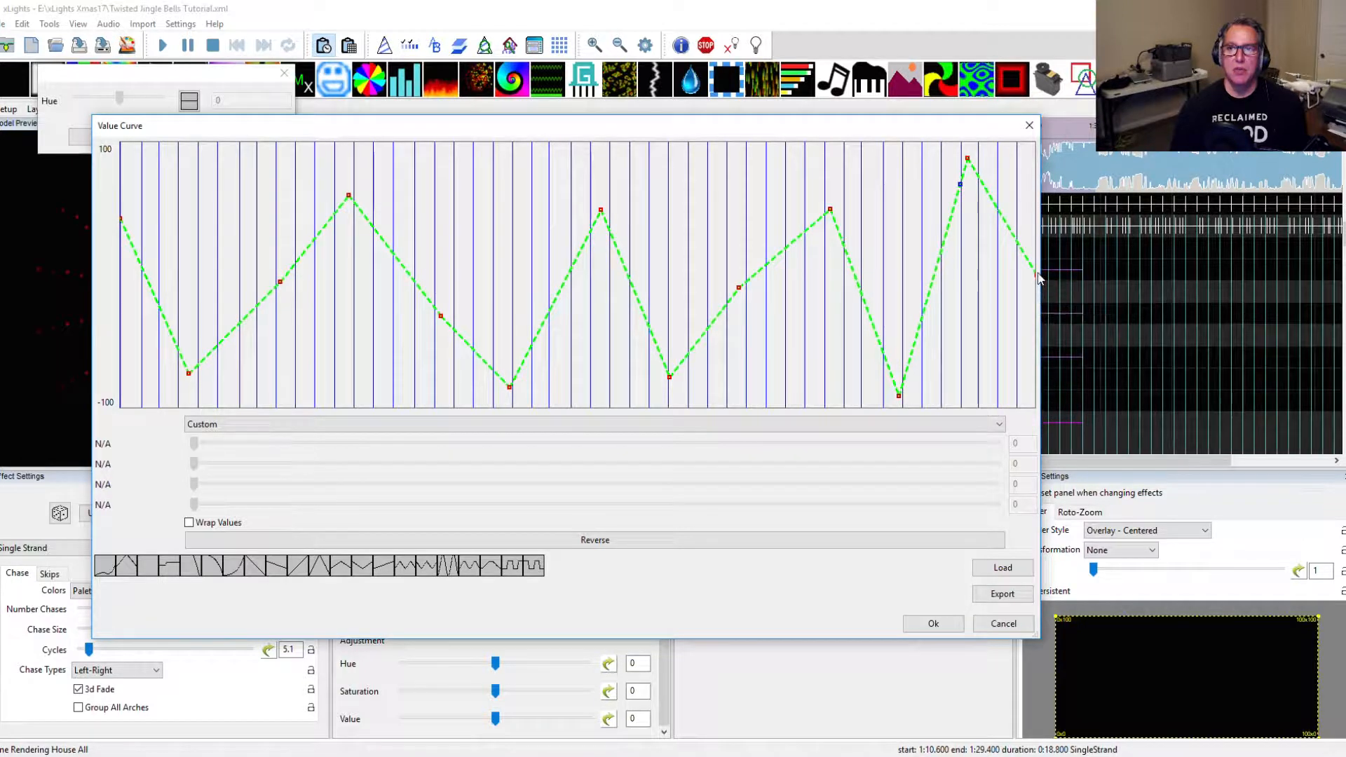
{"action": "left_click_drag", "start_coordinate": [1032, 273], "coordinate": [1023, 402]}
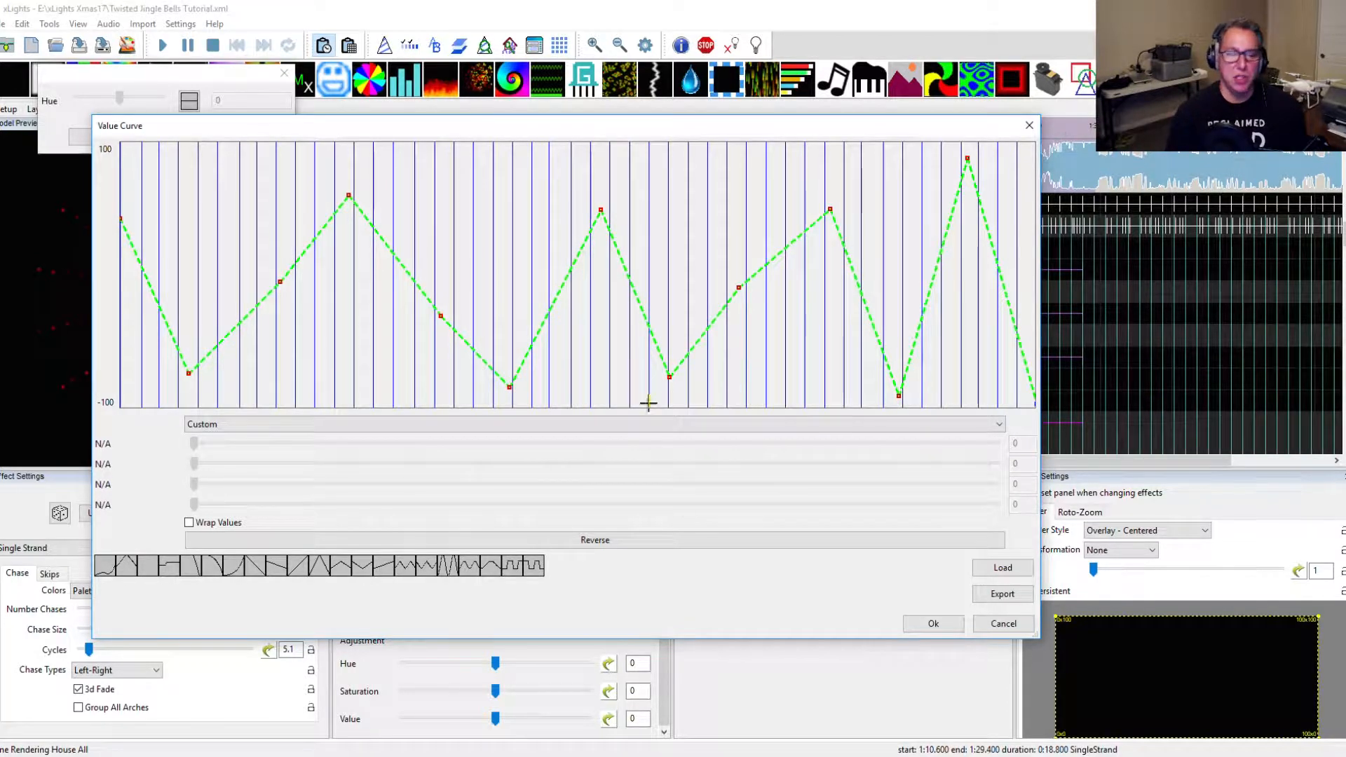
{"action": "left_click", "coordinate": [933, 625]}
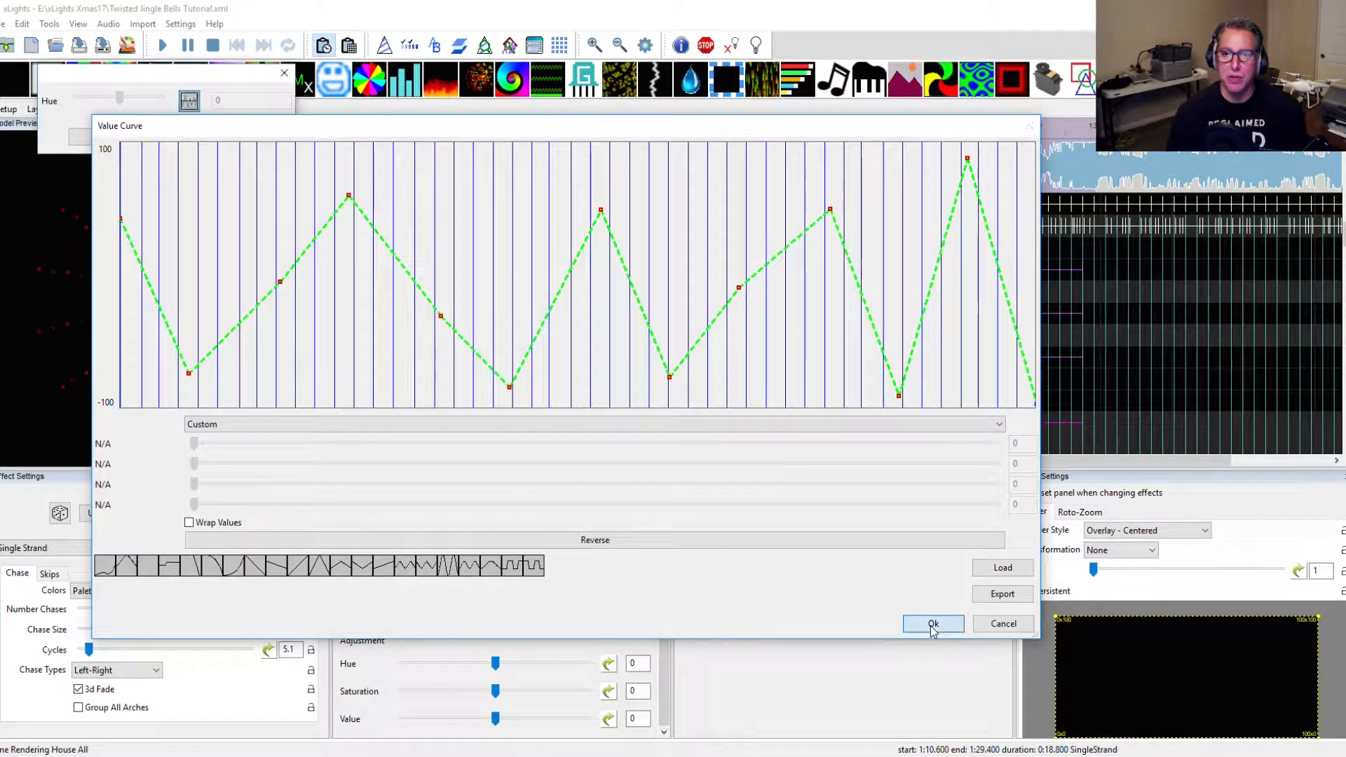
{"action": "left_click", "coordinate": [114, 140]}
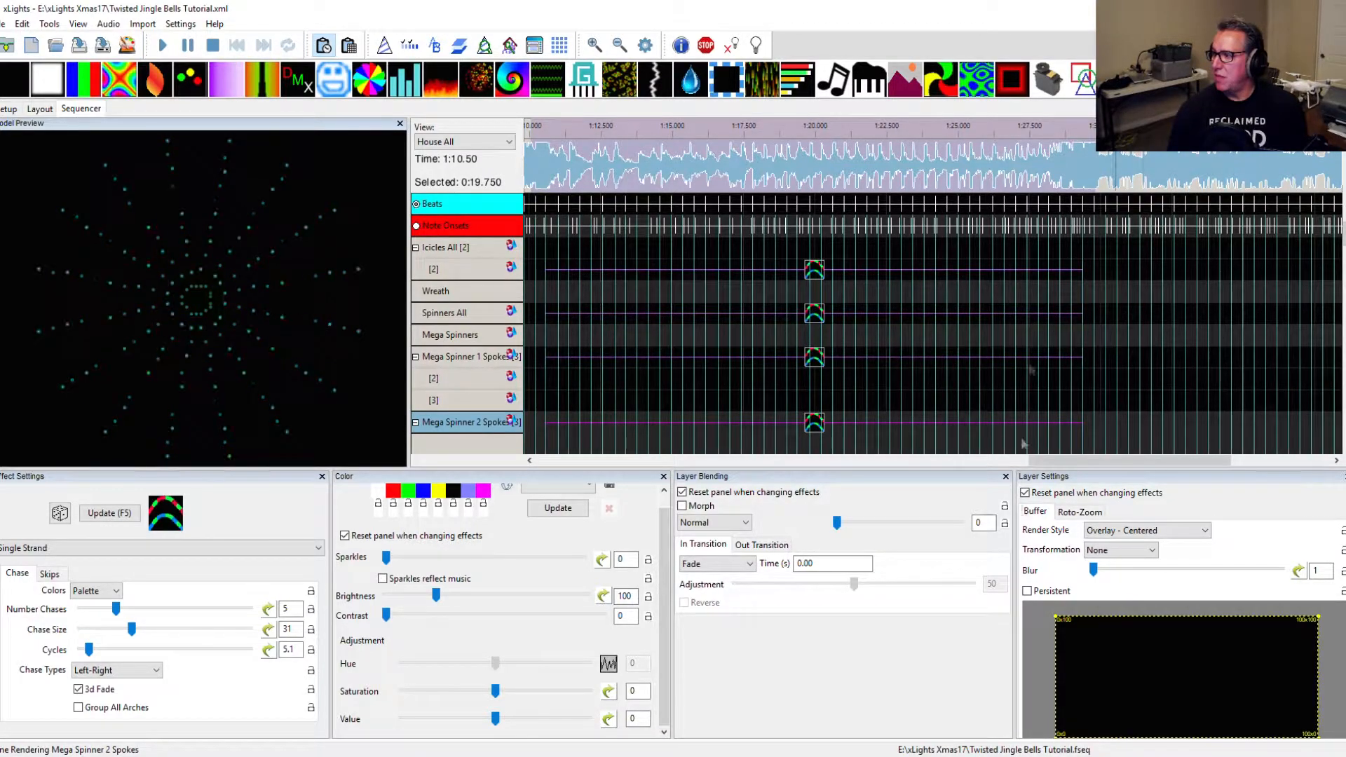
Bring back the Our Home house preview and play the sequence to check the shifting hues.
{"action": "left_click_drag", "start_coordinate": [1345, 630], "coordinate": [723, 217]}
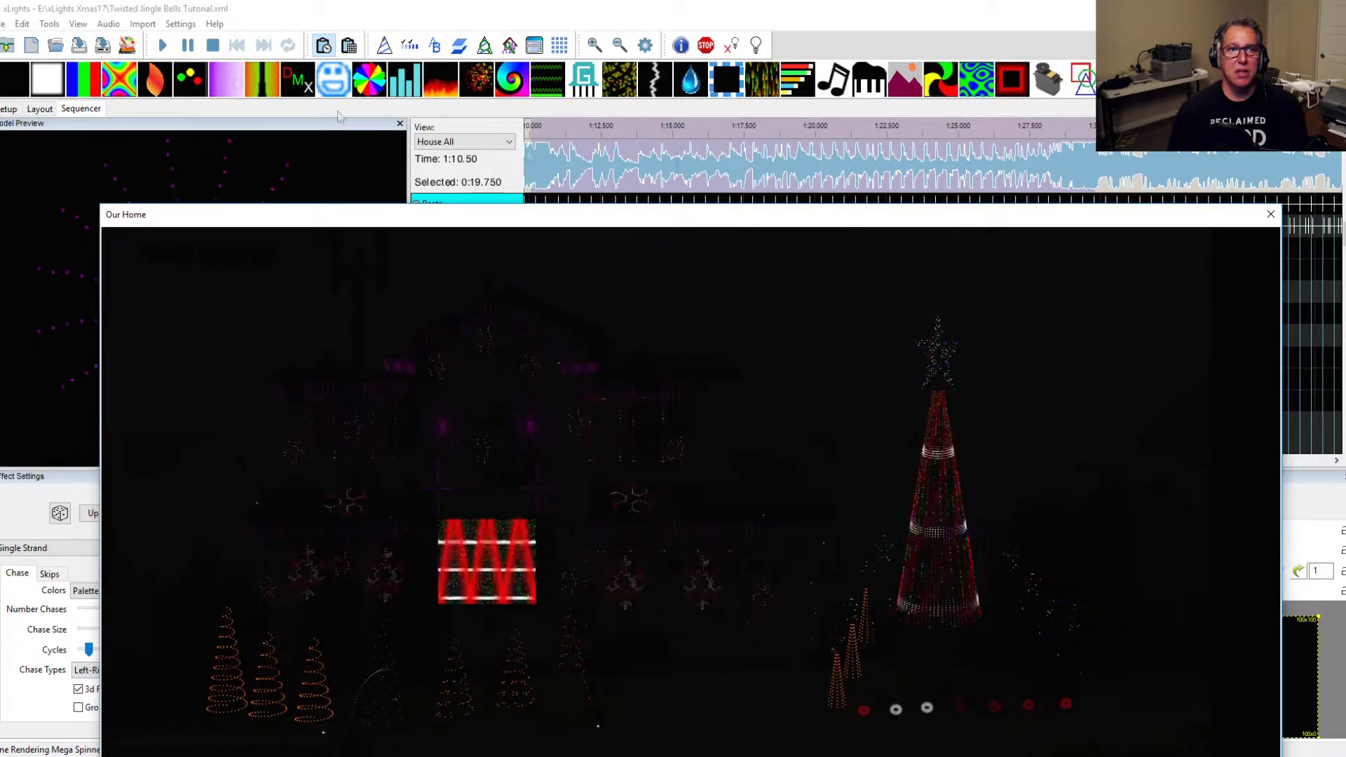
{"action": "left_click", "coordinate": [165, 47]}
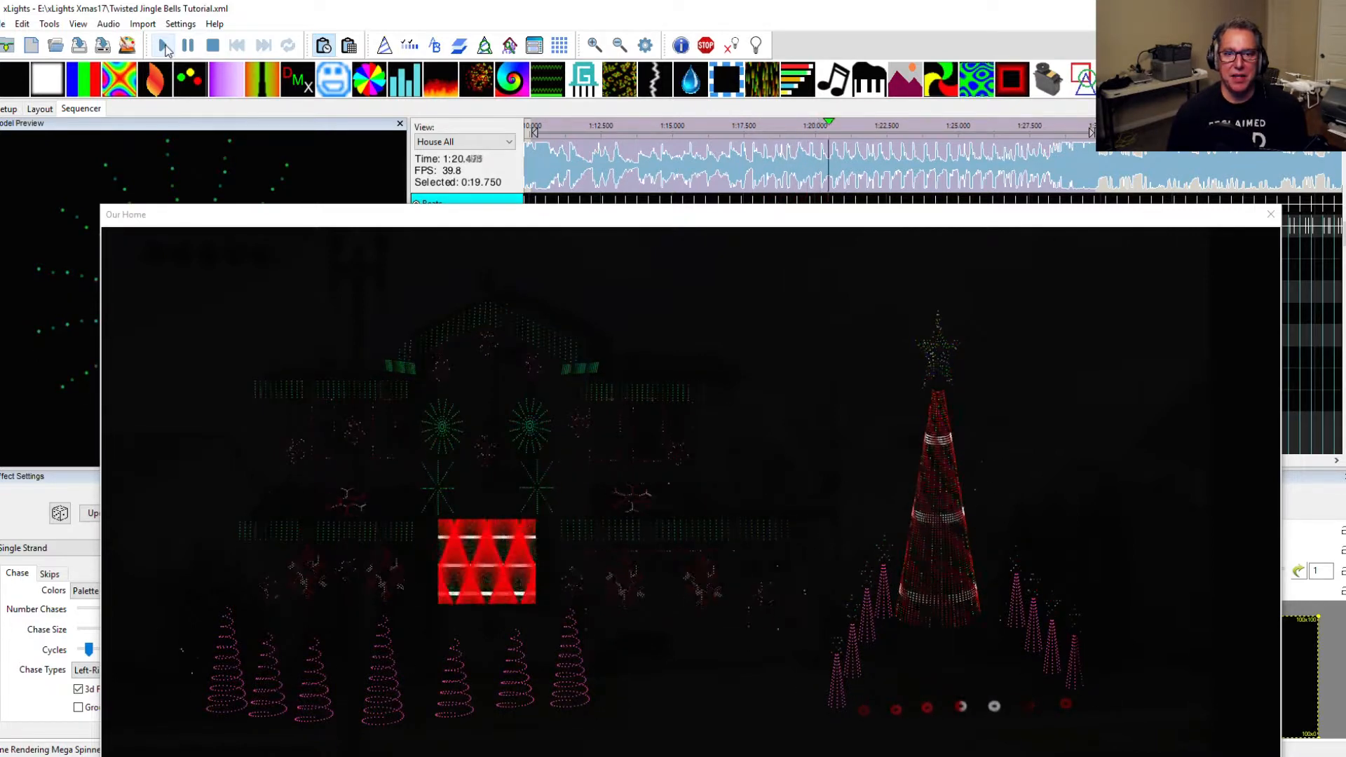
Pause the playback and export the Hue value curve to the Desktop as ValueCurve3.xvc, closing the curve editor when done.
{"action": "left_click", "coordinate": [187, 45]}
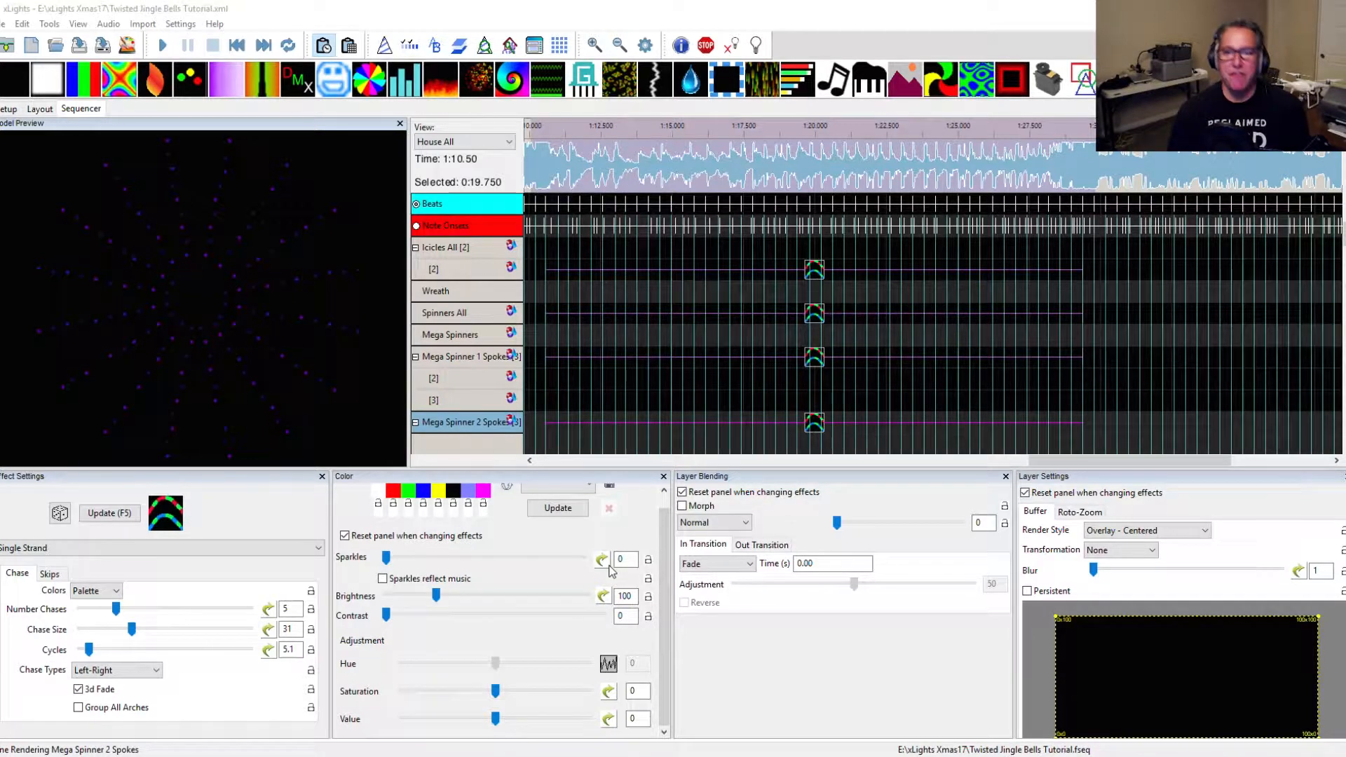
{"action": "left_click", "coordinate": [608, 664]}
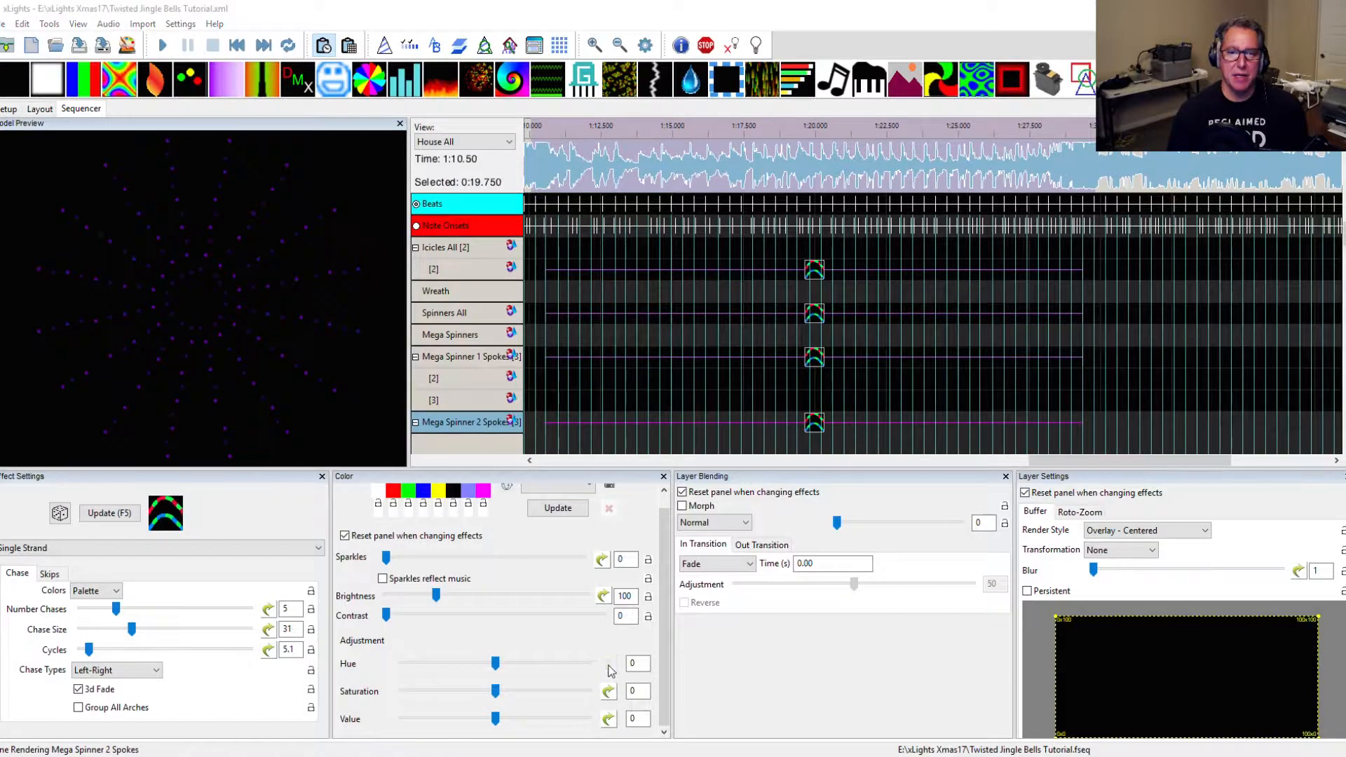
{"action": "left_click_drag", "start_coordinate": [267, 448], "coordinate": [609, 479]}
{"action": "left_click", "coordinate": [572, 436]}
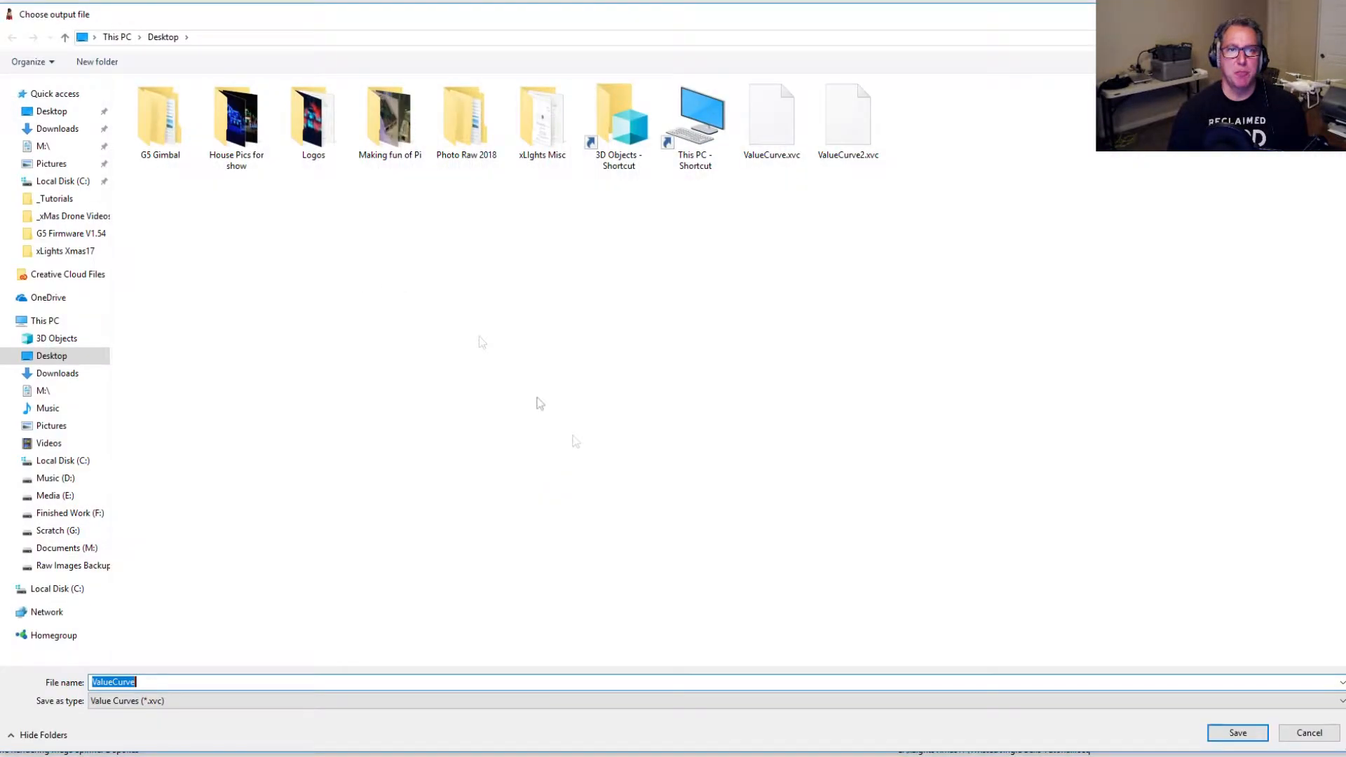
{"action": "left_click", "coordinate": [855, 140]}
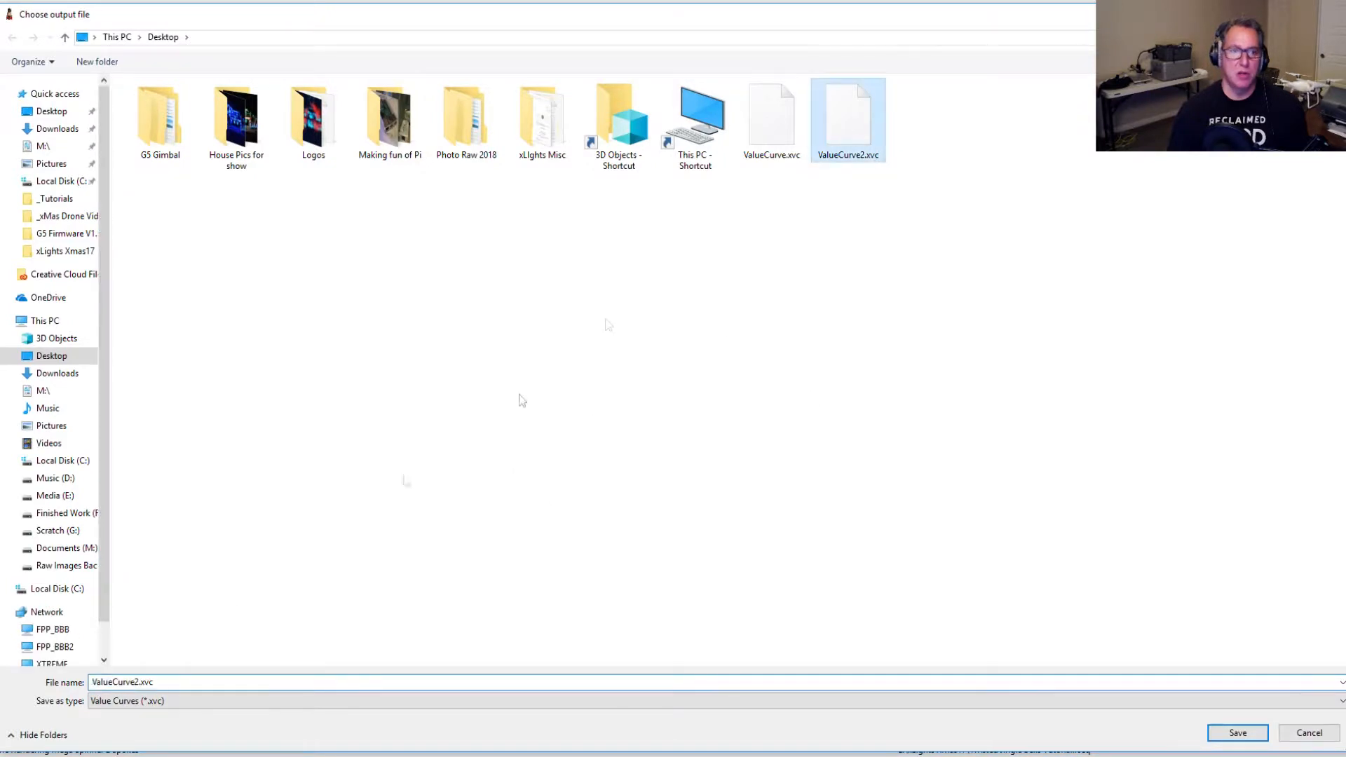
{"action": "left_click", "coordinate": [138, 682]}
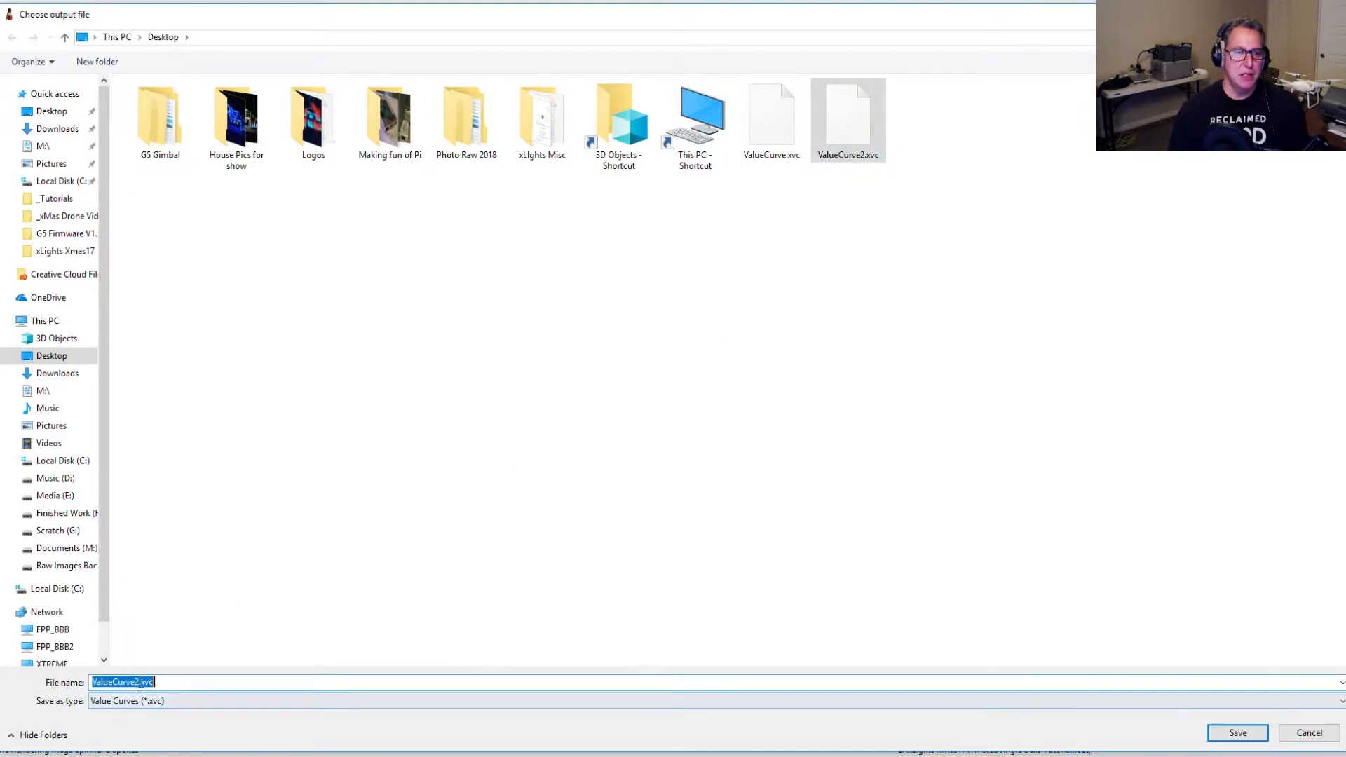
{"action": "left_click", "coordinate": [139, 682]}
{"action": "key", "text": "BackSpace"}
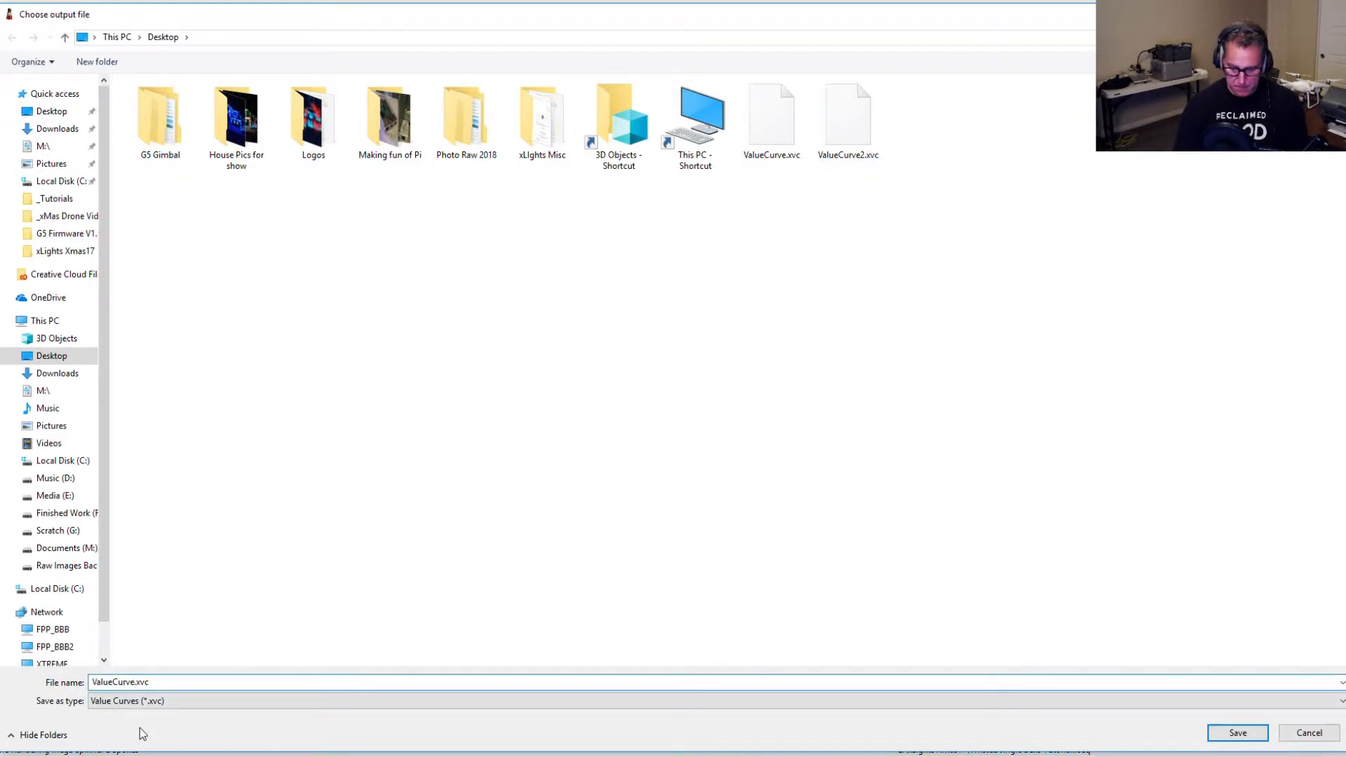
{"action": "type", "text": "3"}
{"action": "key", "text": "Return"}
{"action": "left_click", "coordinate": [490, 467]}
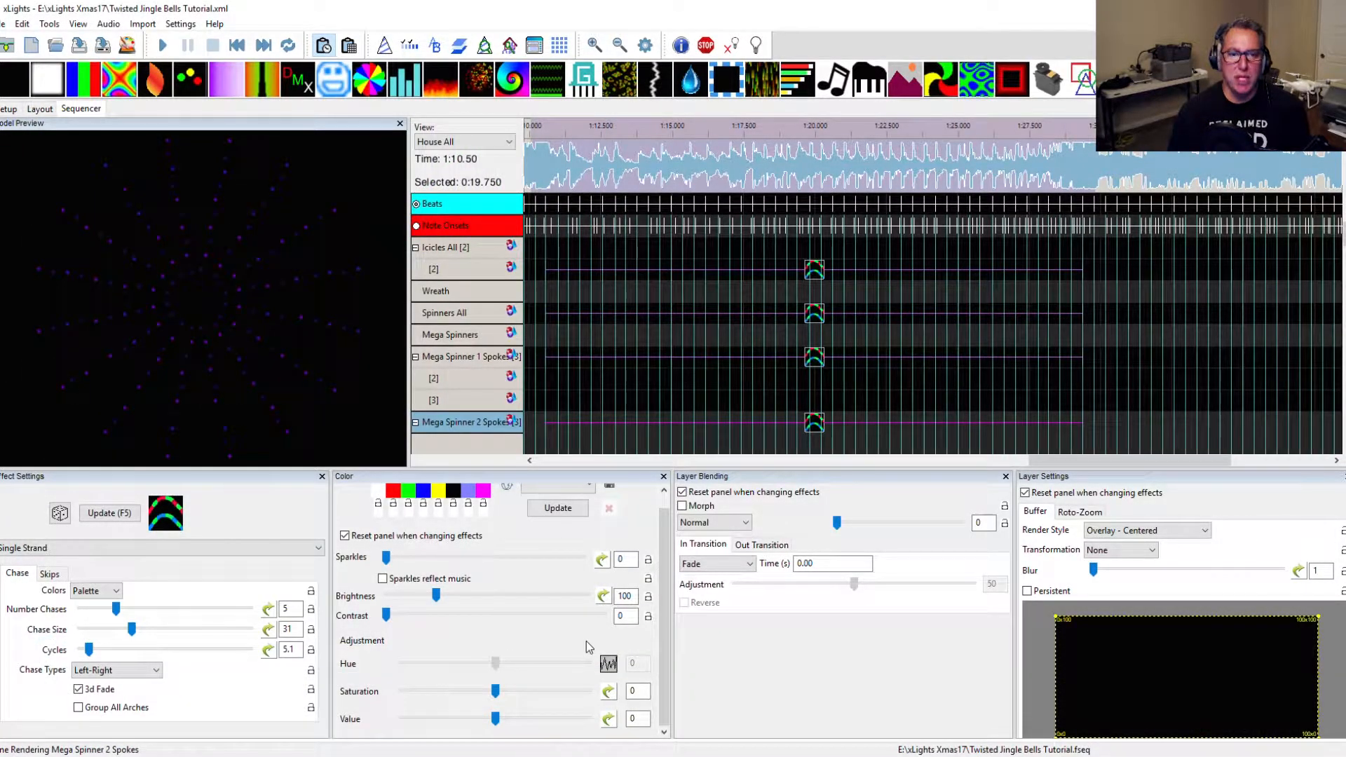
Bulk-edit the Brightness of the selected effects with a value curve loaded from ValueCurve3.xvc on the Desktop.
{"action": "right_click", "coordinate": [606, 600]}
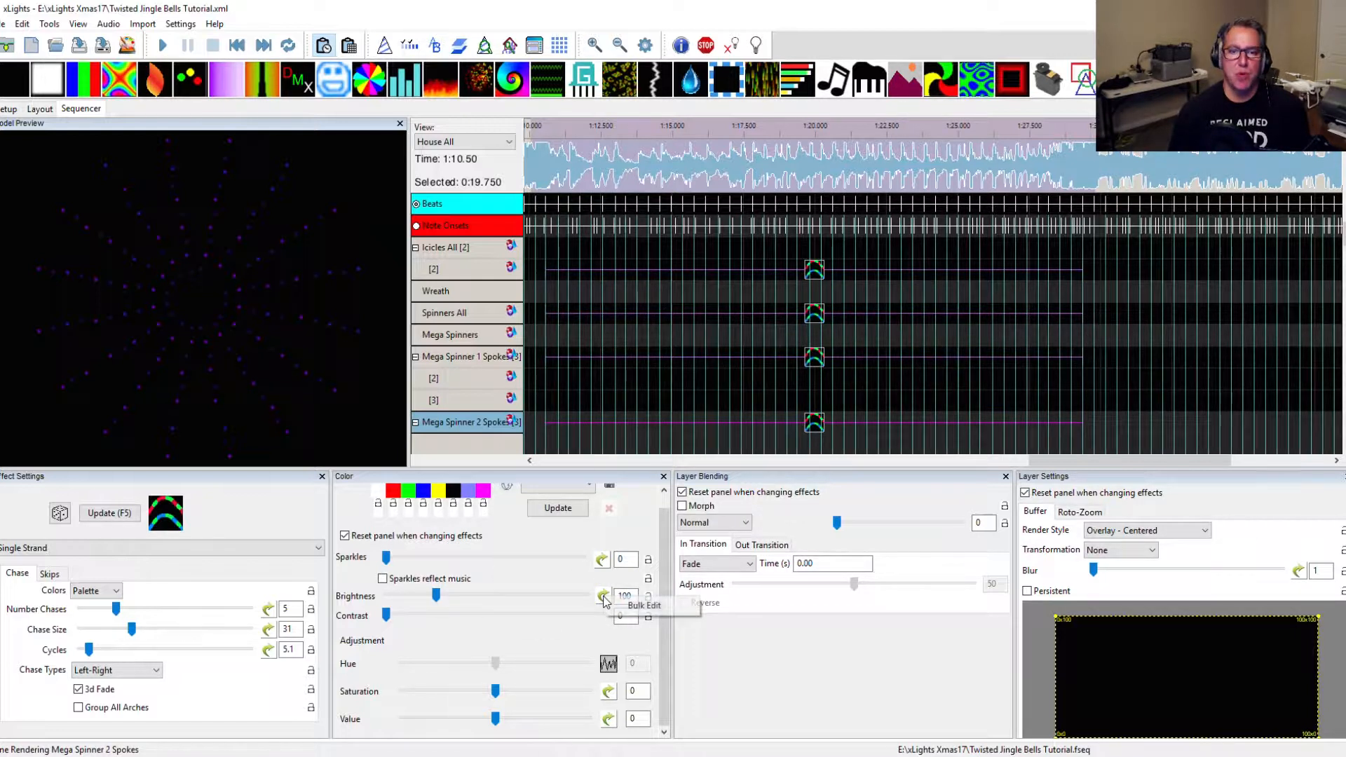
{"action": "left_click", "coordinate": [643, 605]}
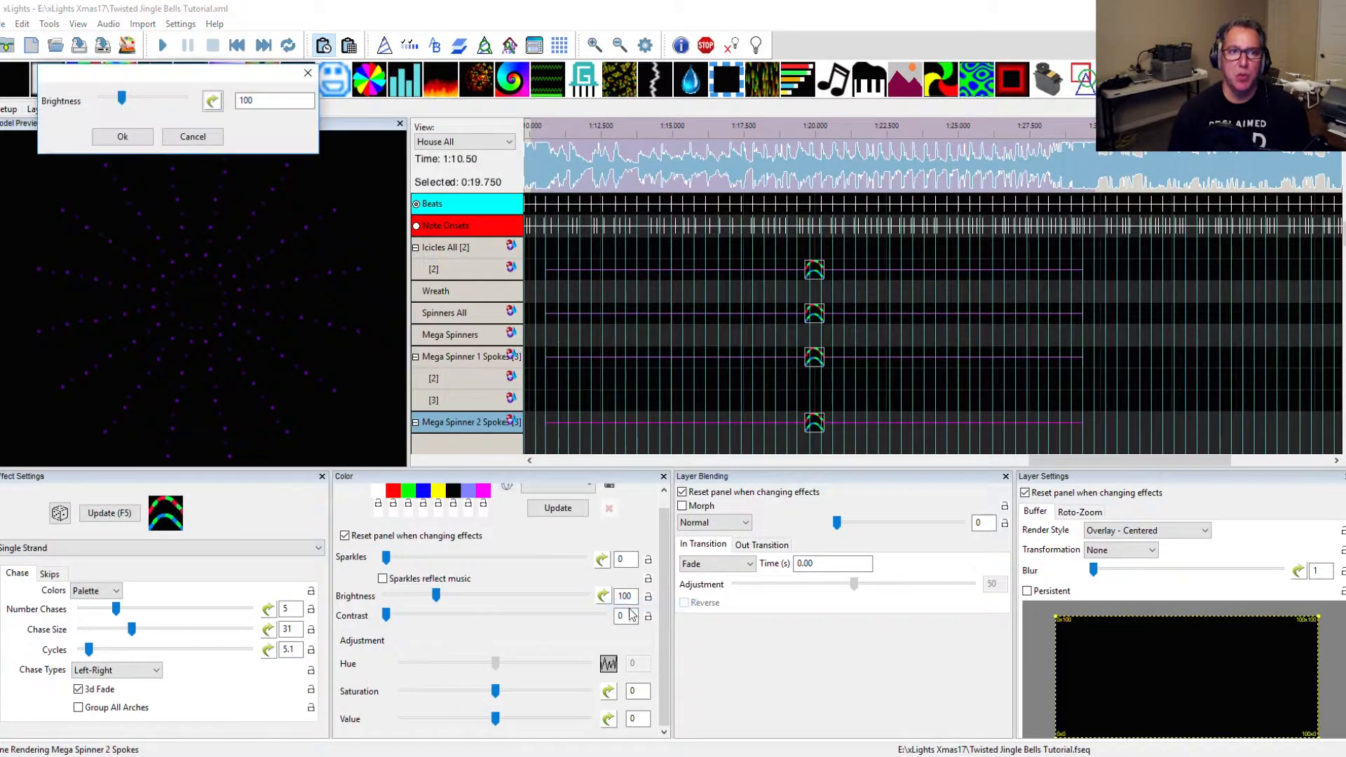
{"action": "left_click", "coordinate": [213, 102]}
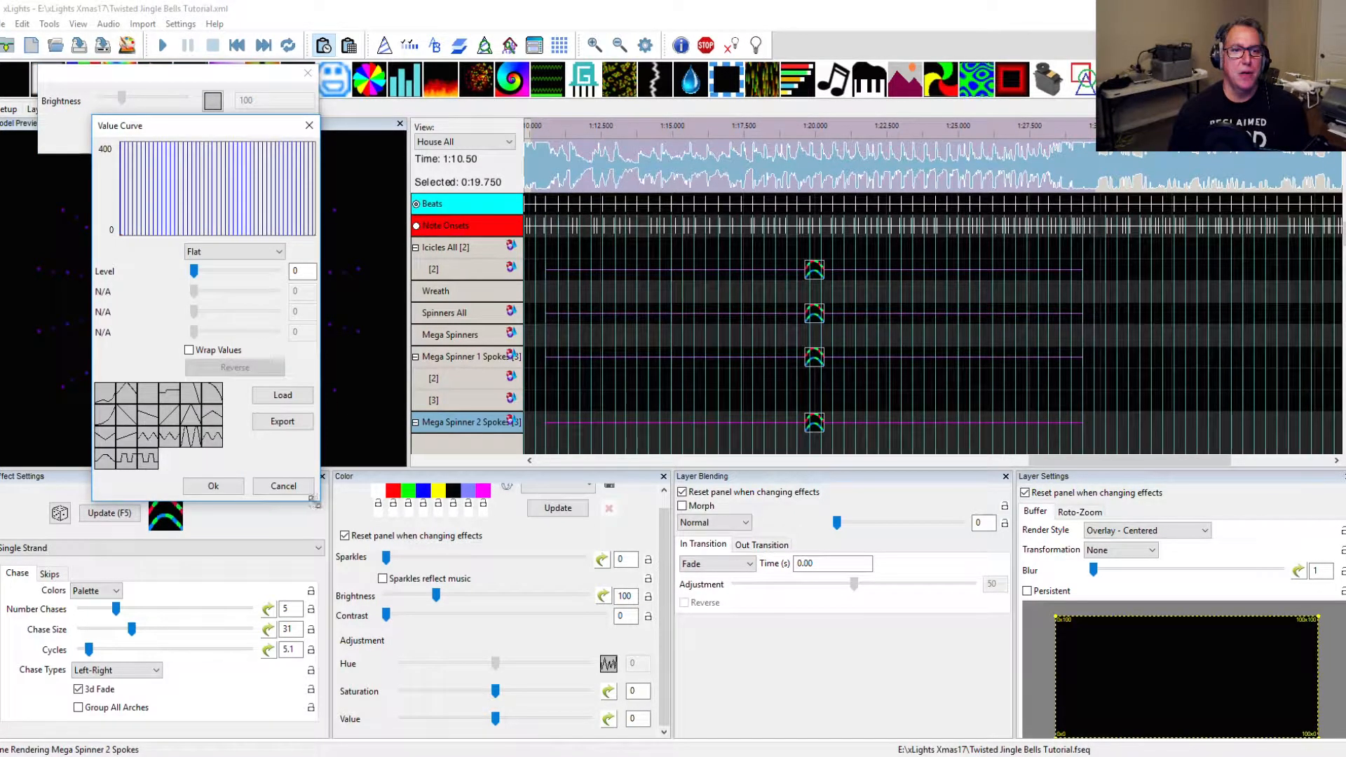
{"action": "left_click_drag", "start_coordinate": [312, 500], "coordinate": [787, 574]}
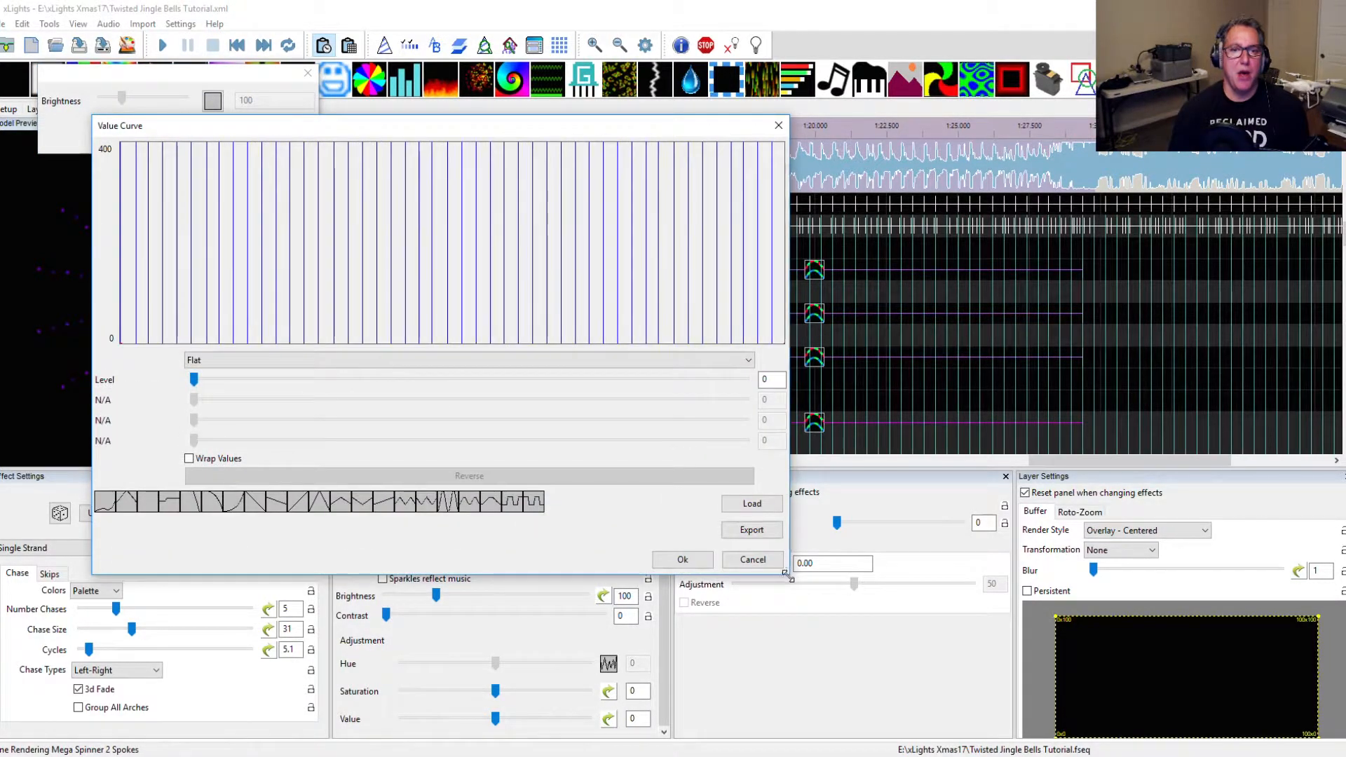
{"action": "left_click", "coordinate": [751, 504]}
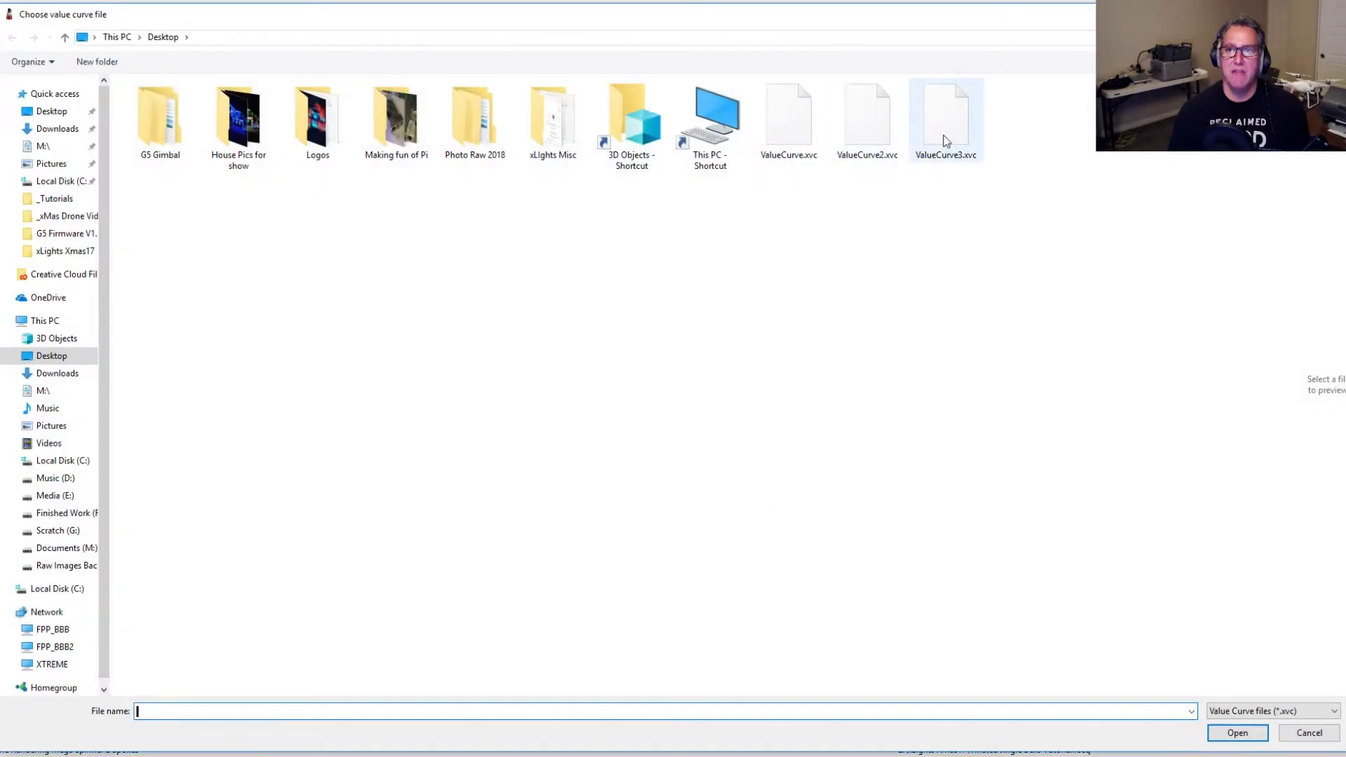
{"action": "double_click", "coordinate": [943, 140]}
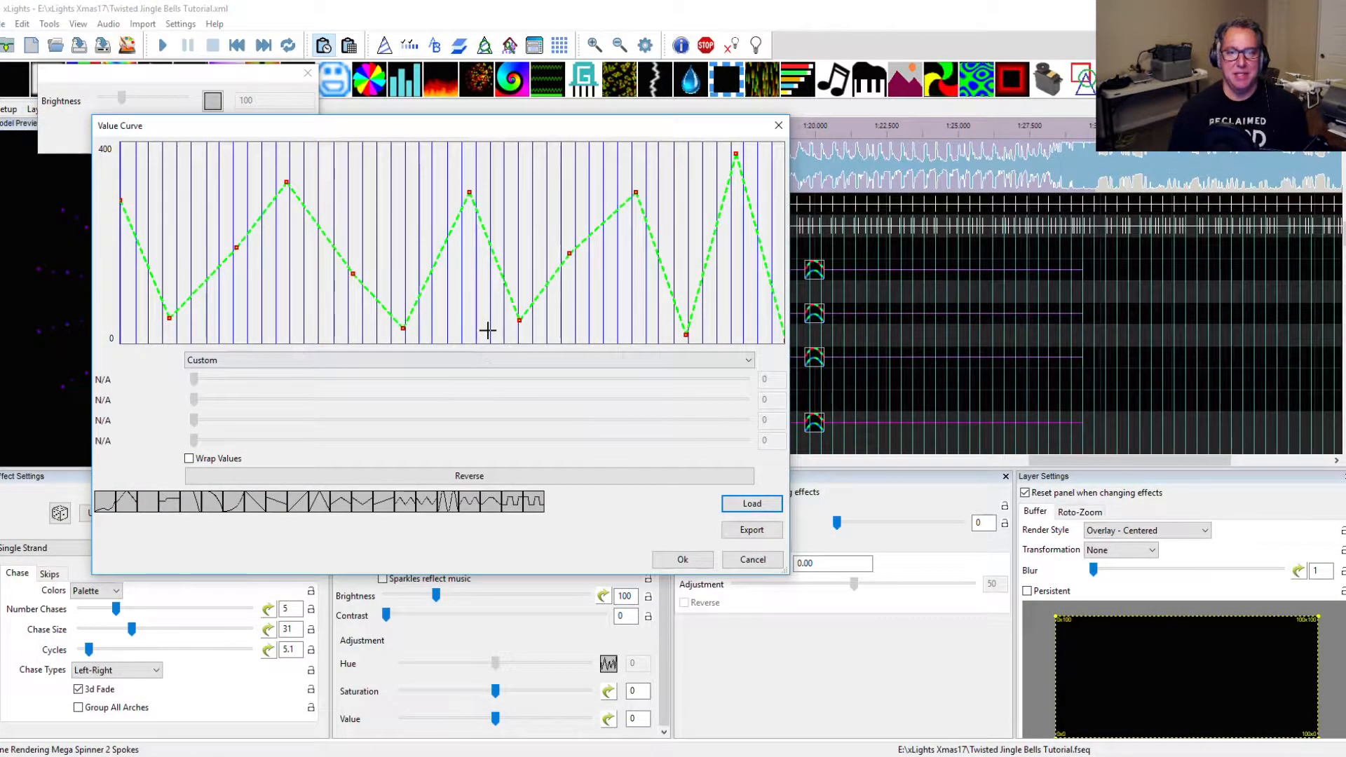
{"action": "left_click", "coordinate": [683, 561]}
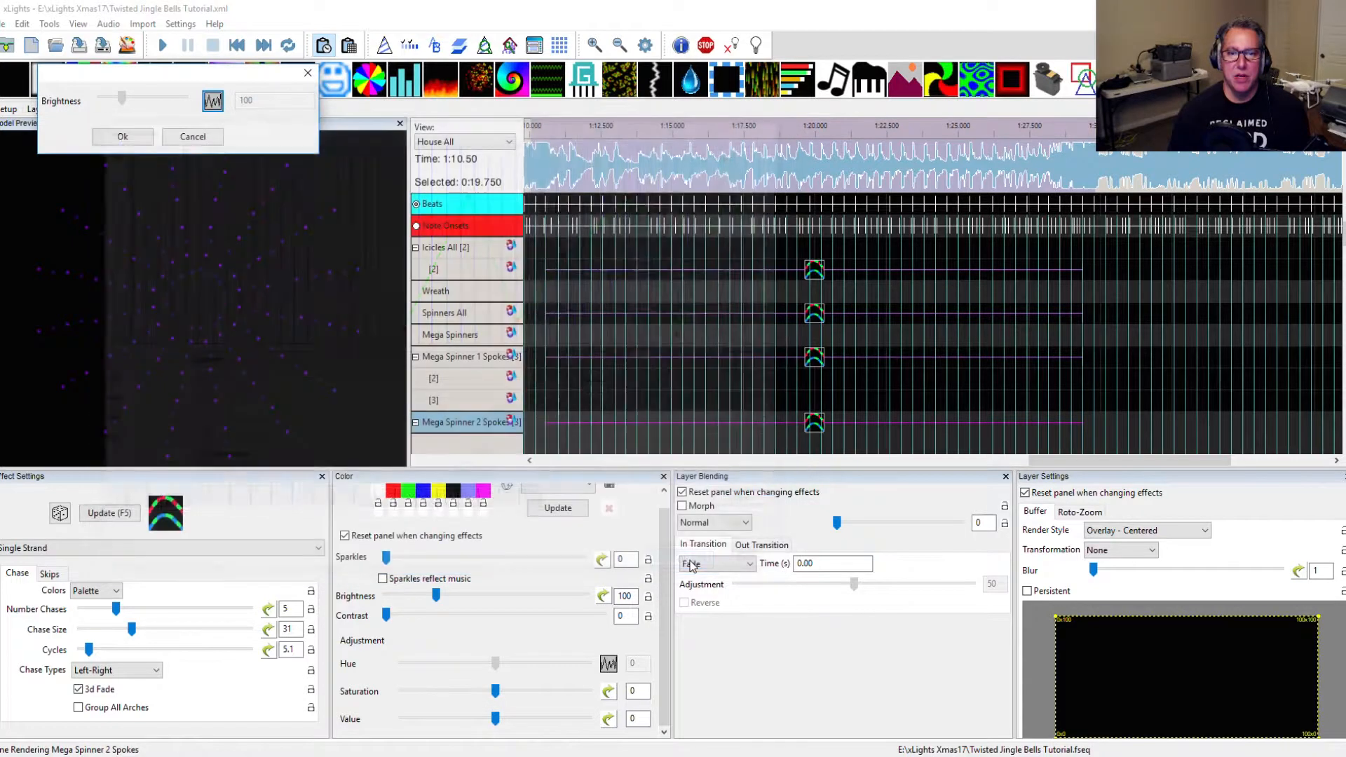
{"action": "left_click", "coordinate": [133, 140]}
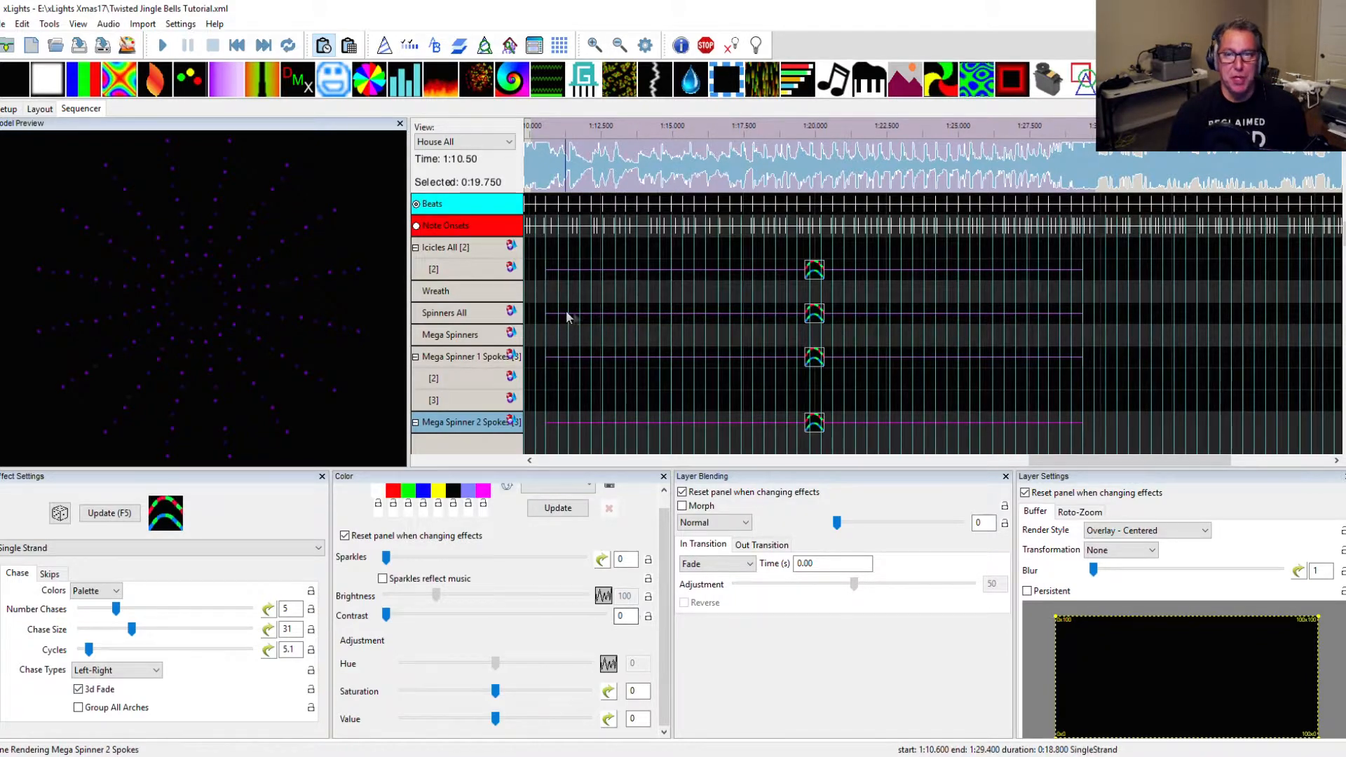
Bring back the Our Home house preview, play the sequence to check the brightness changes, and stop and clear the preview away.
{"action": "left_click_drag", "start_coordinate": [1345, 595], "coordinate": [714, 220]}
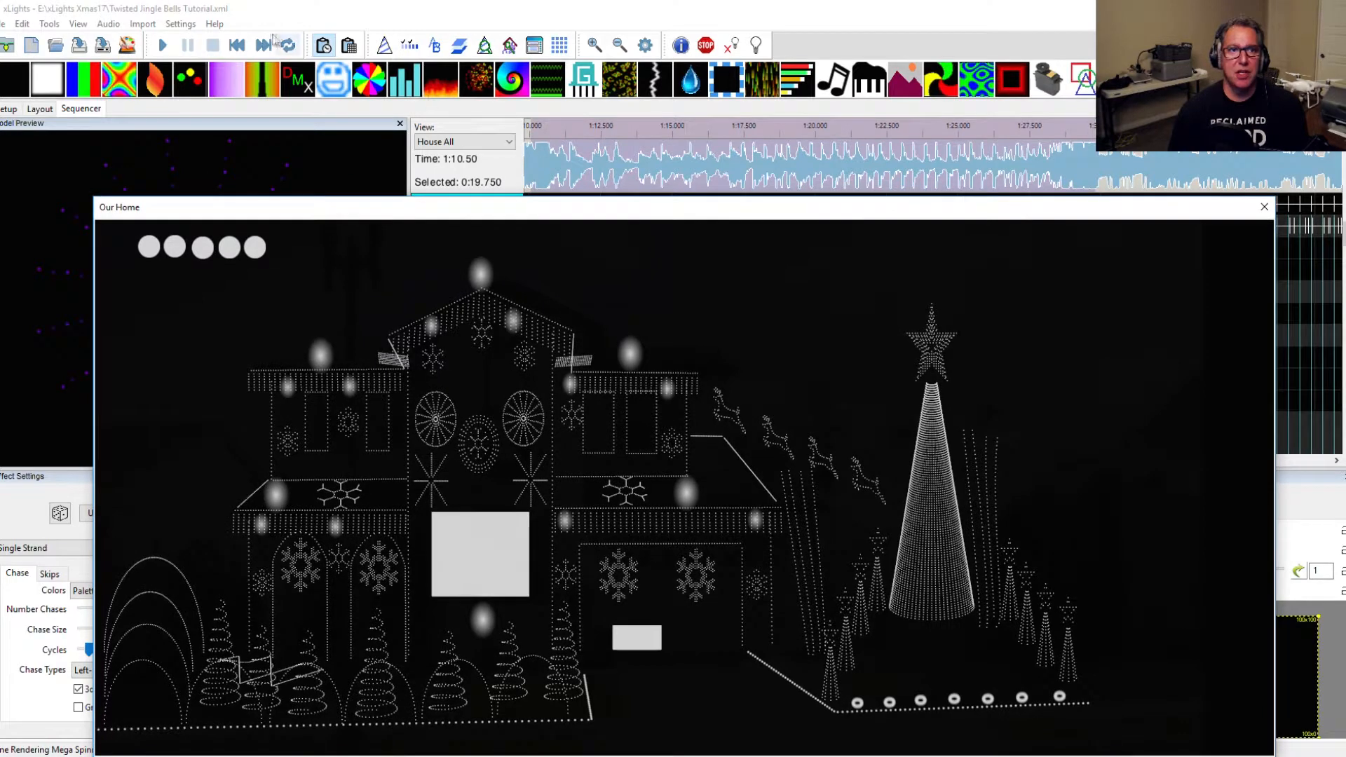
{"action": "left_click", "coordinate": [162, 47]}
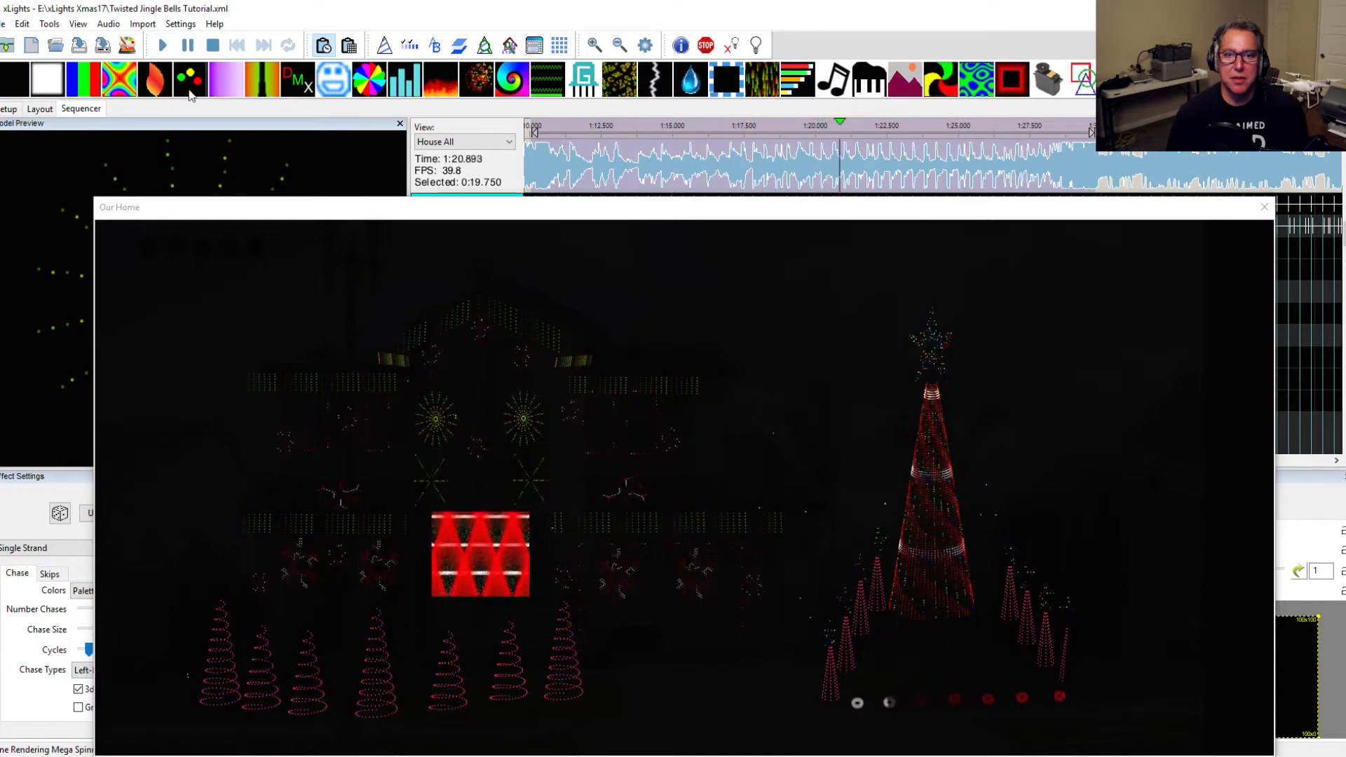
{"action": "left_click", "coordinate": [213, 47]}
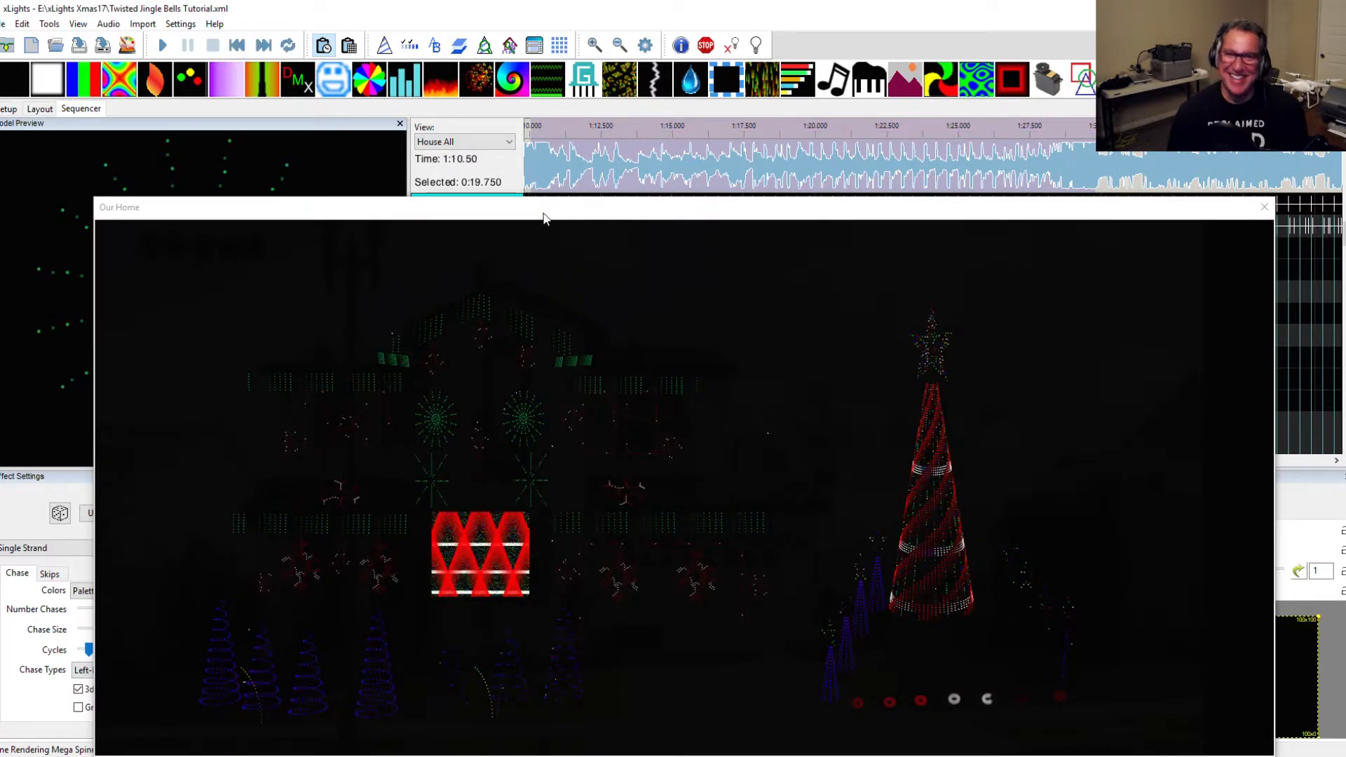
{"action": "left_click_drag", "start_coordinate": [543, 218], "coordinate": [1345, 582]}
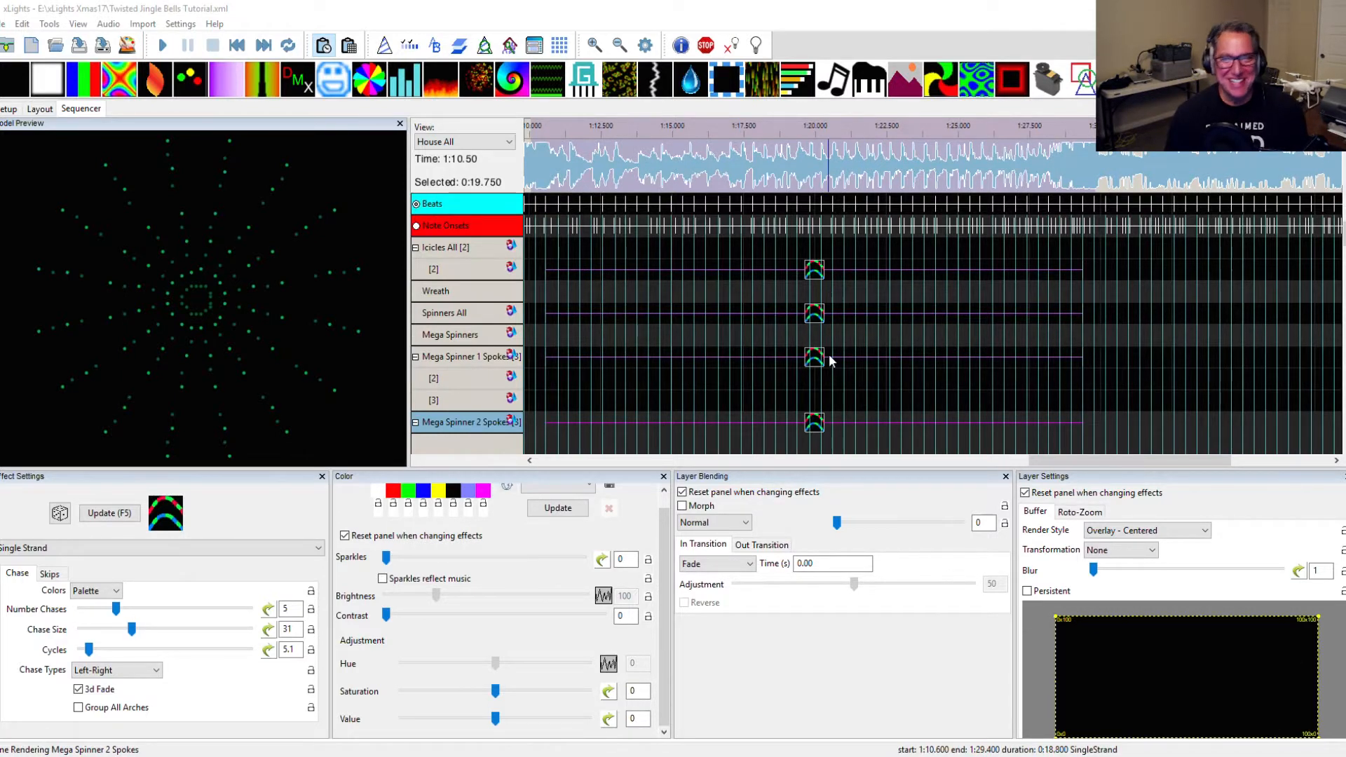
Start another bulk edit of the Brightness value curve on the selected effects.
{"action": "right_click", "coordinate": [602, 596]}
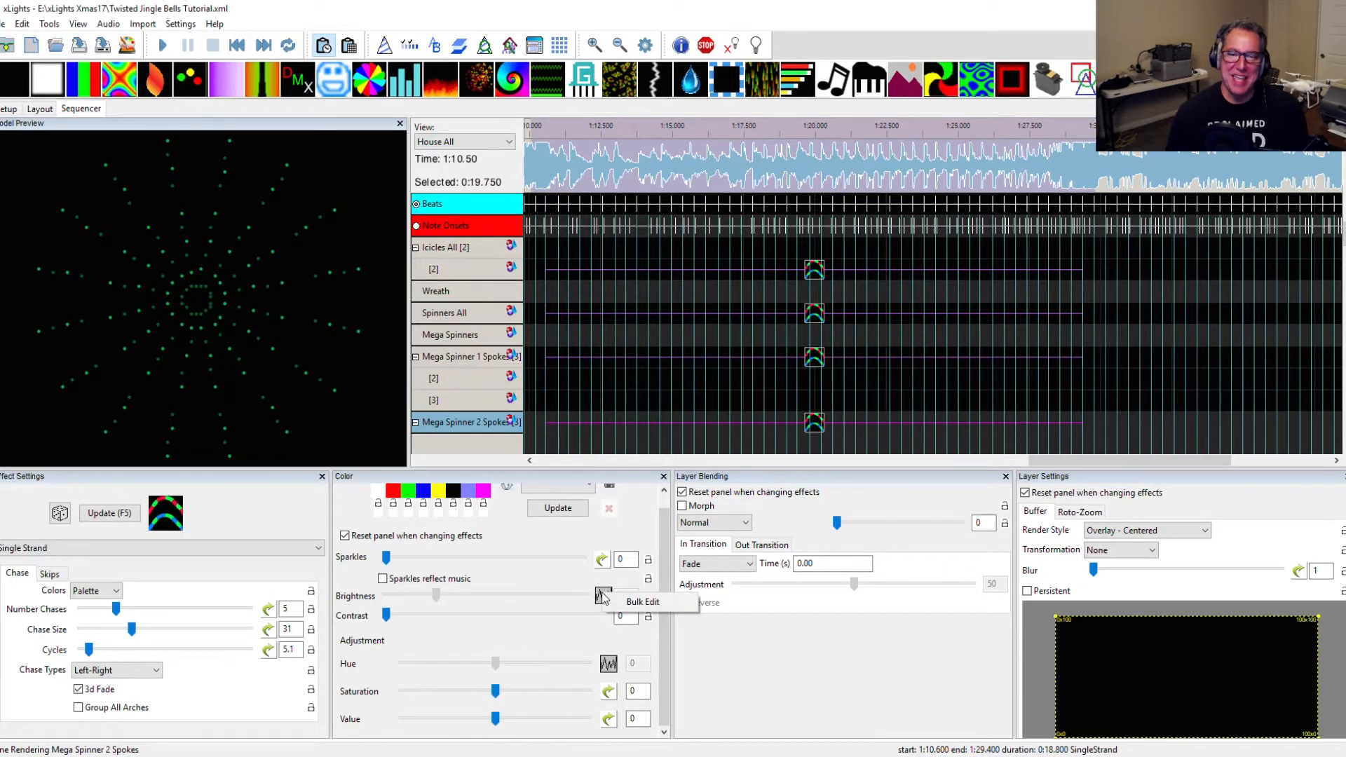